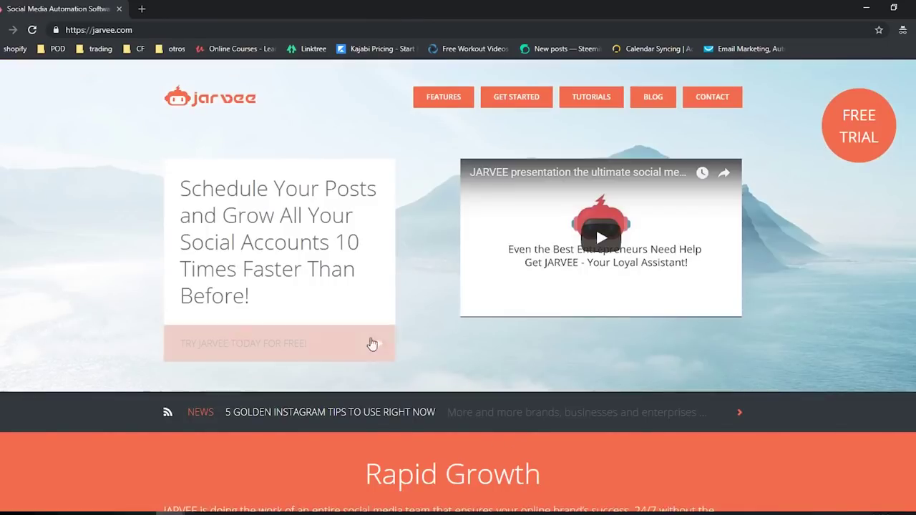
- Scroll down jarvee.com and open the packages page via 'Start your free trial now'
scroll(632, 392, down, 4)
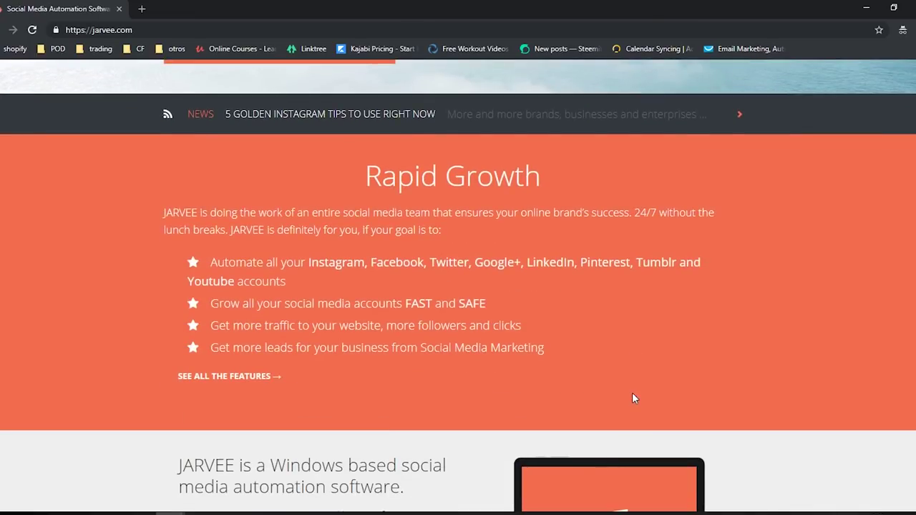
scroll(632, 399, down, 5)
scroll(726, 401, down, 6)
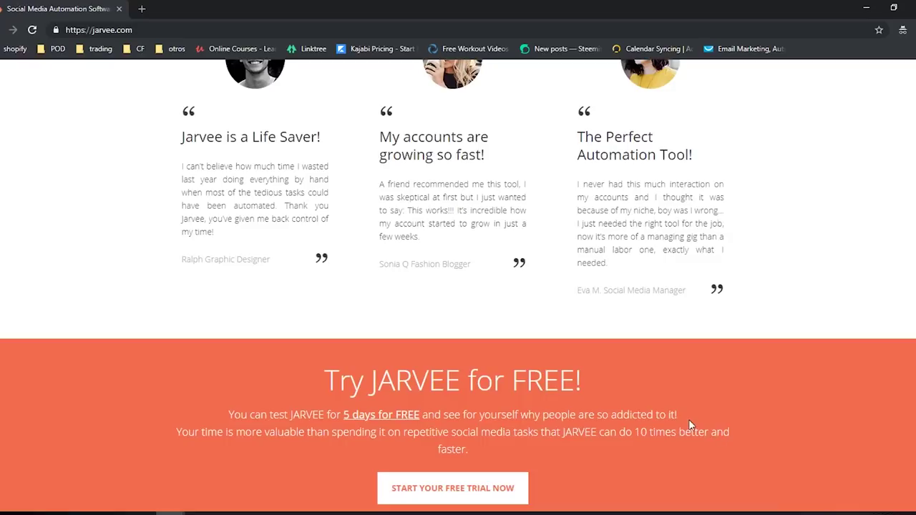
scroll(706, 419, down, 4)
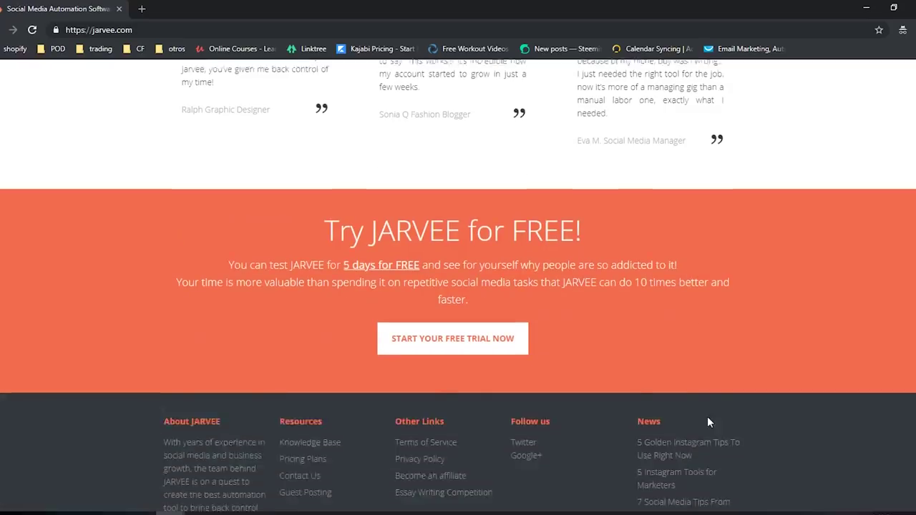
click(467, 192)
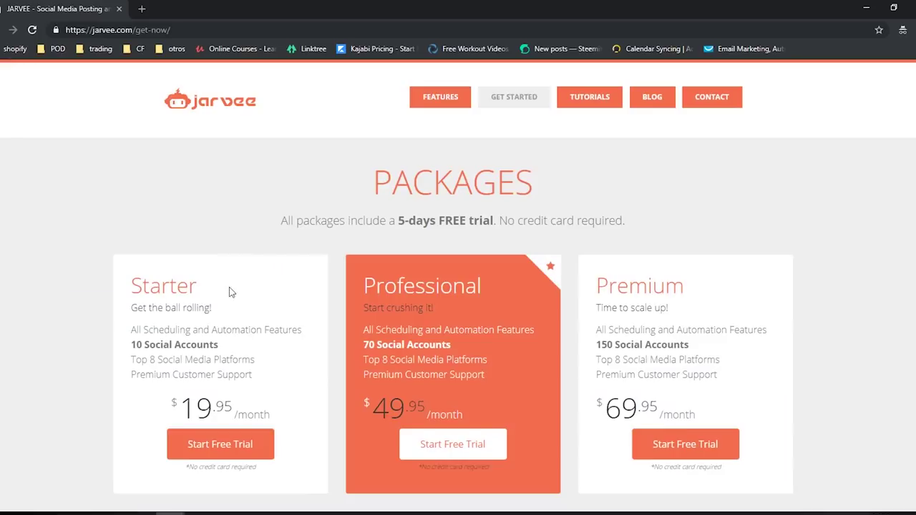
- Highlight the Starter plan price and the free-trial note, then bring JARVEE forward
drag(137, 344, 247, 412)
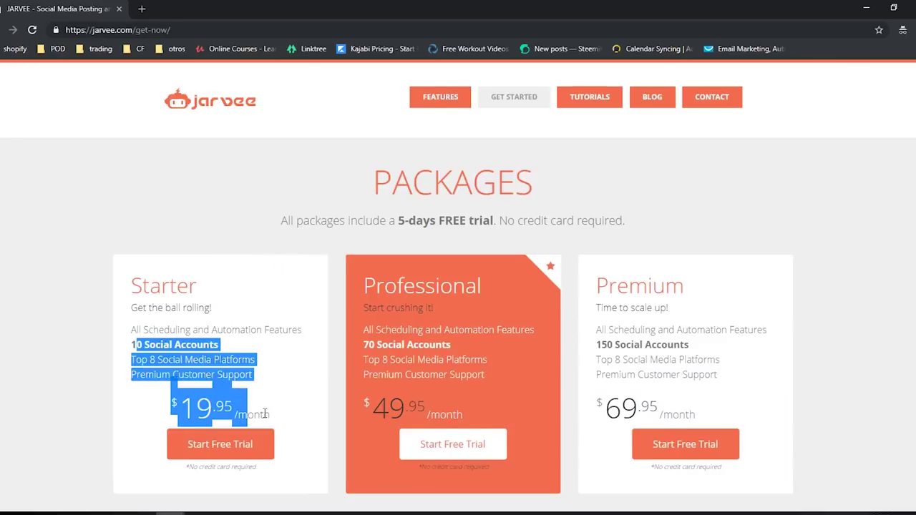
scroll(264, 417, down, 3)
scroll(264, 412, down, 1)
scroll(265, 400, up, 4)
drag(386, 221, 511, 210)
click(513, 215)
drag(379, 221, 280, 222)
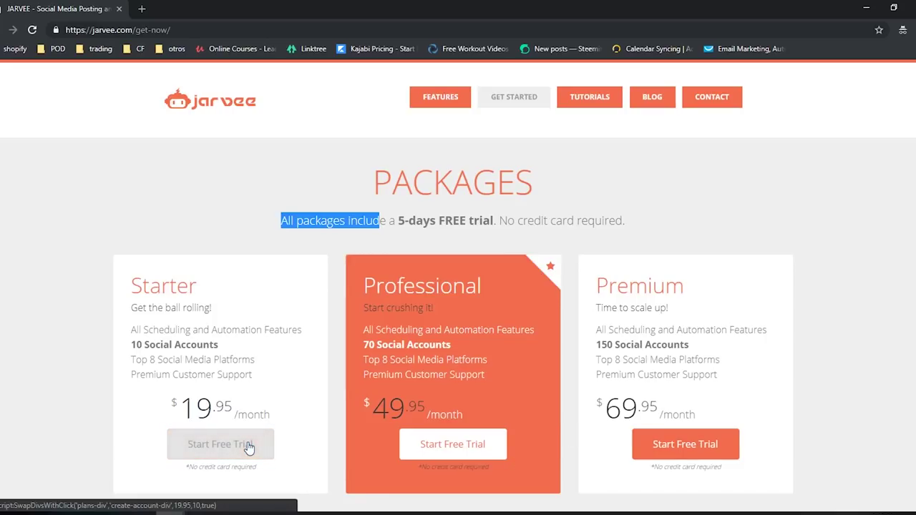
click(433, 513)
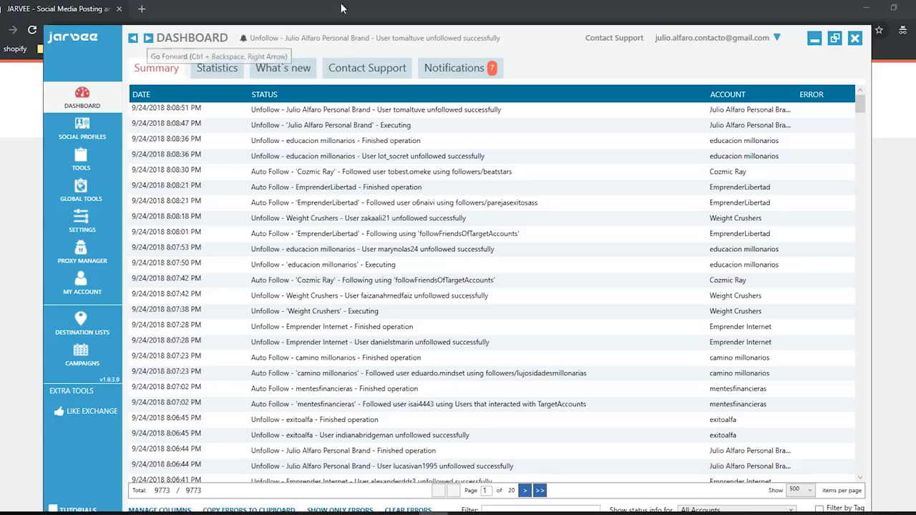
- Bring Chrome back in front of the JARVEE dashboard to show the VPS article
click(32, 113)
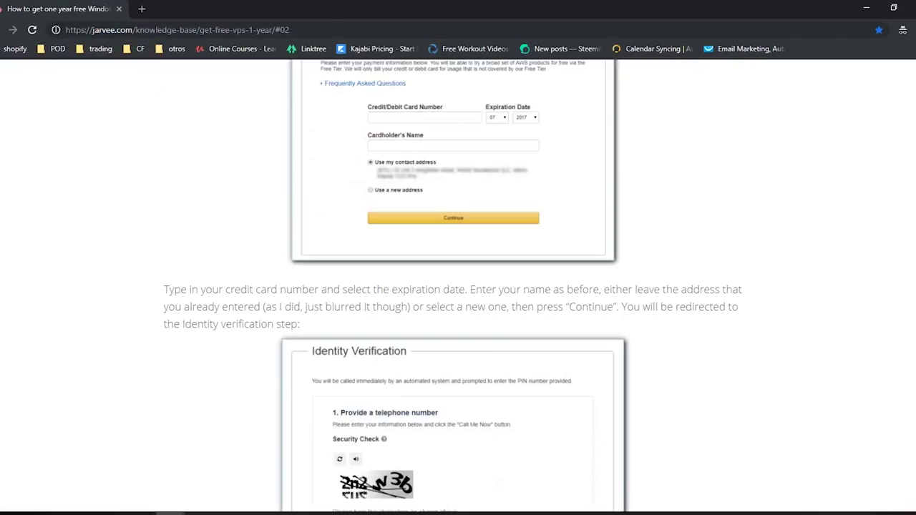
- Read the VPS article from its title down to the Windows Server 2012 image
key(Home)
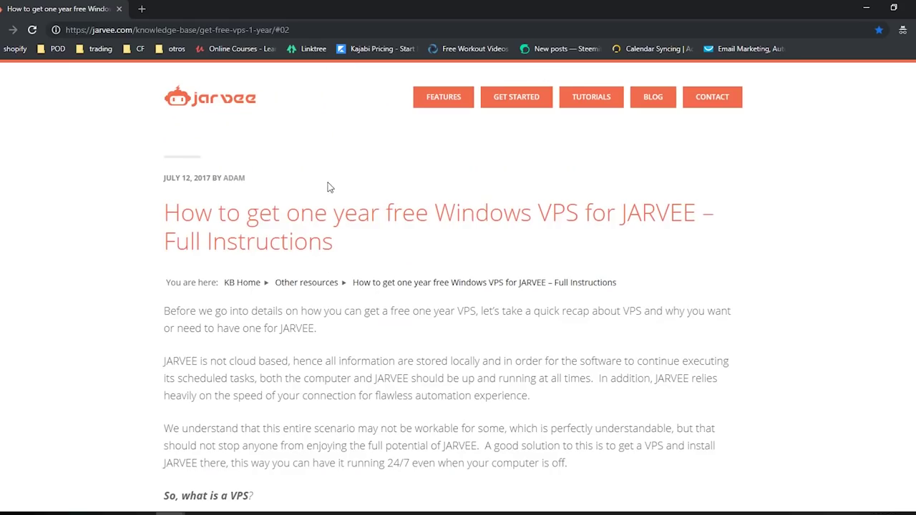
drag(279, 216, 565, 285)
click(622, 335)
scroll(632, 339, down, 3)
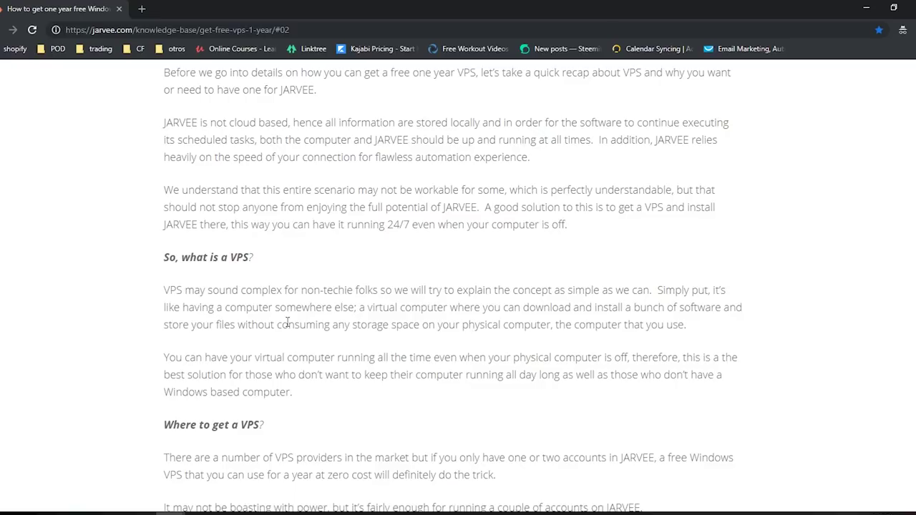
scroll(308, 322, down, 5)
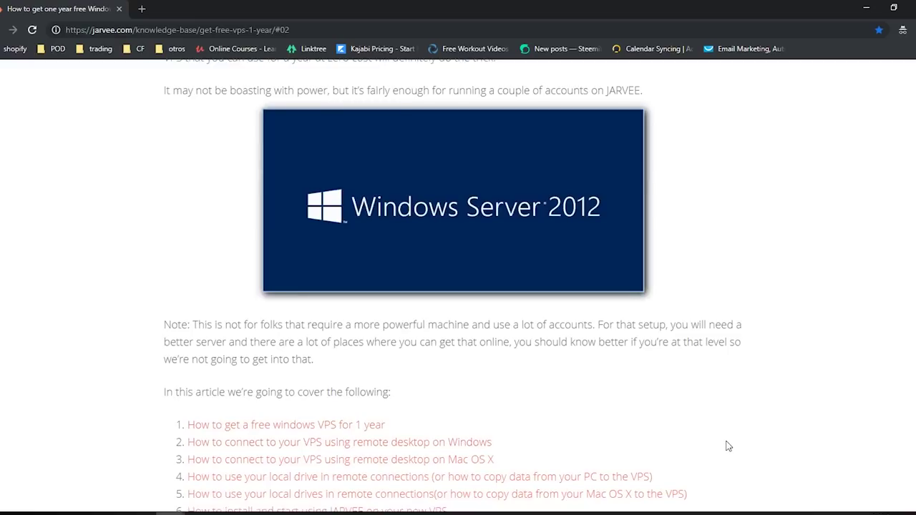
- Minimize Chrome to reveal the JARVEE dashboard, then restore the VPS article
click(865, 11)
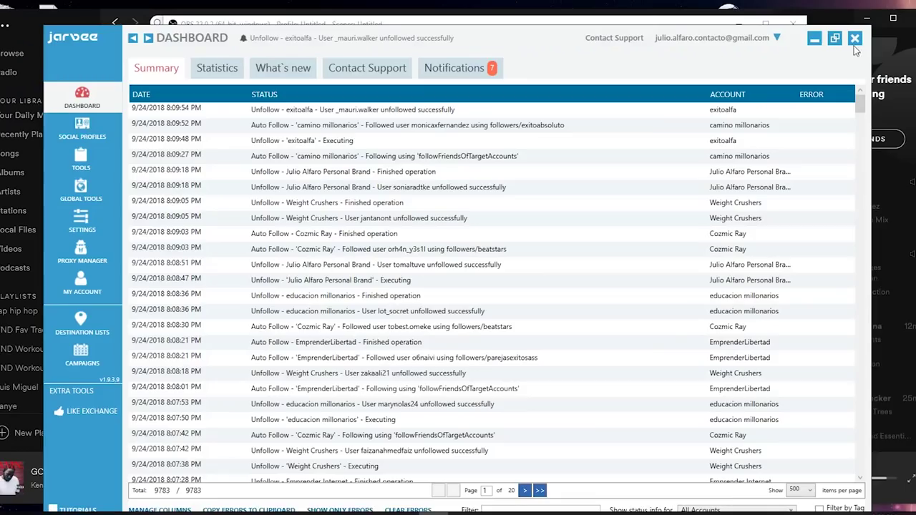
mouse_move(236, 511)
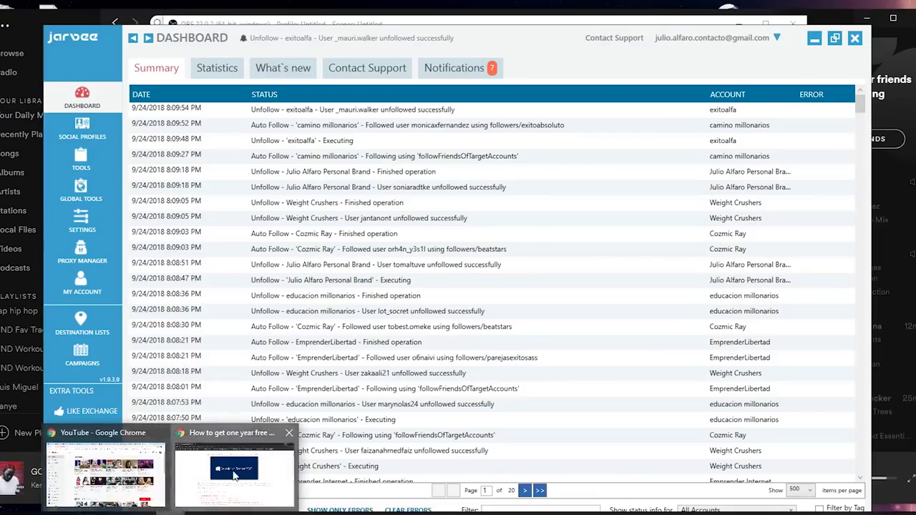
click(234, 475)
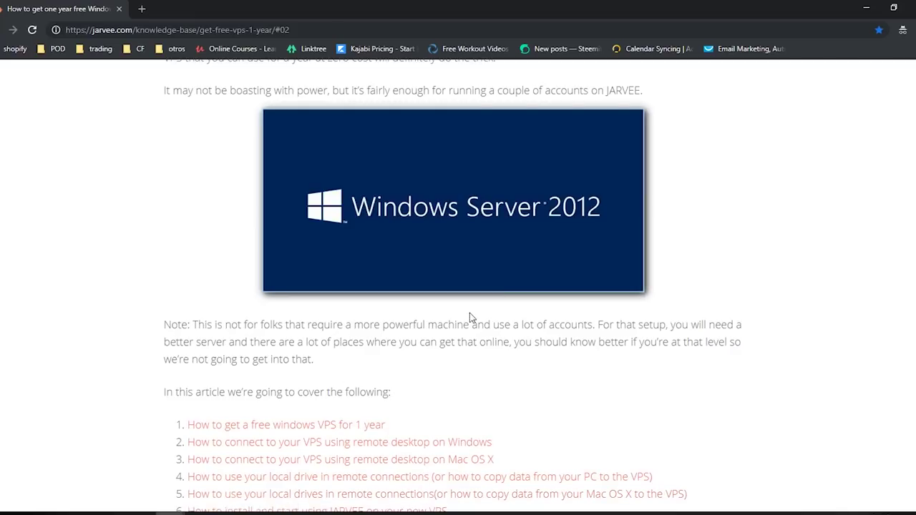
mouse_move(433, 514)
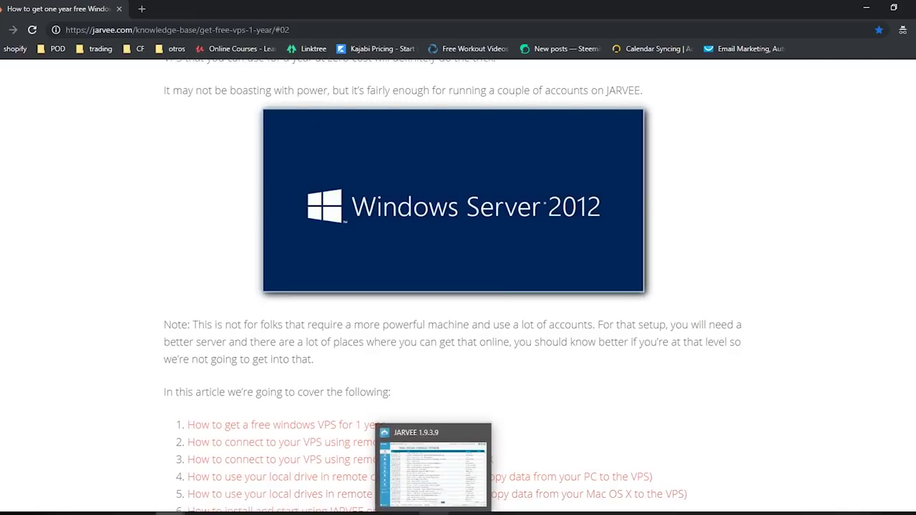
- In JARVEE, view Statistics, What's new and Contact Support, ending on the seven Notifications alerts
click(439, 474)
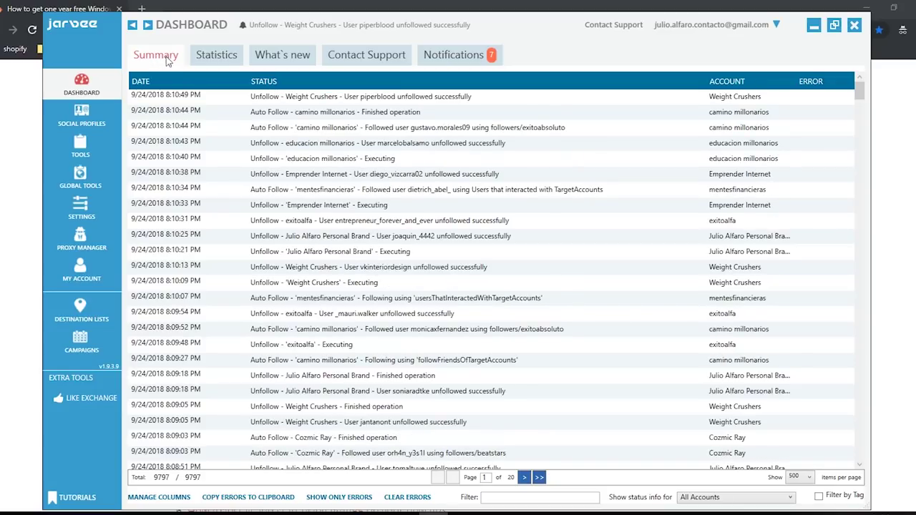
click(218, 65)
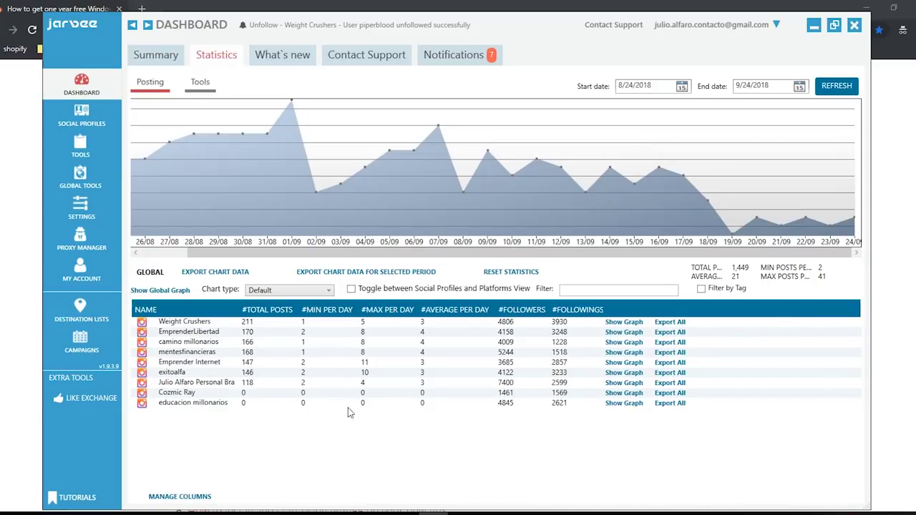
click(280, 54)
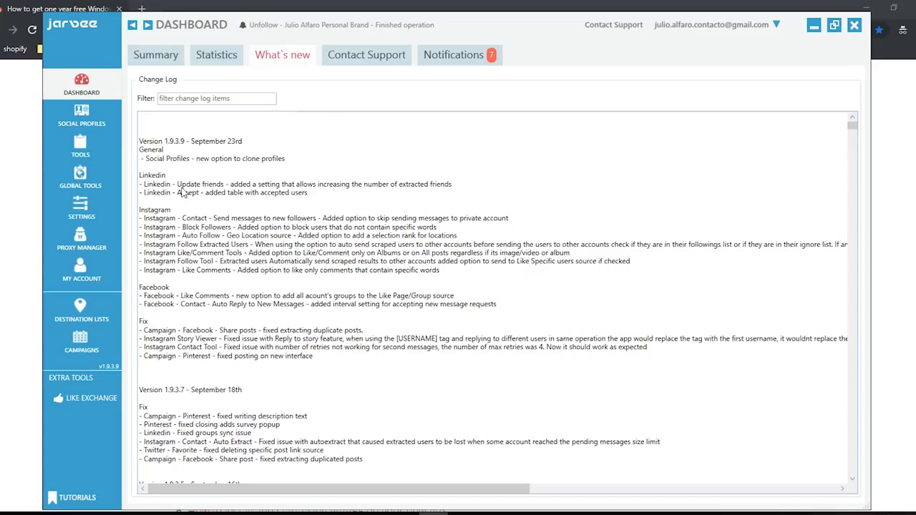
click(383, 67)
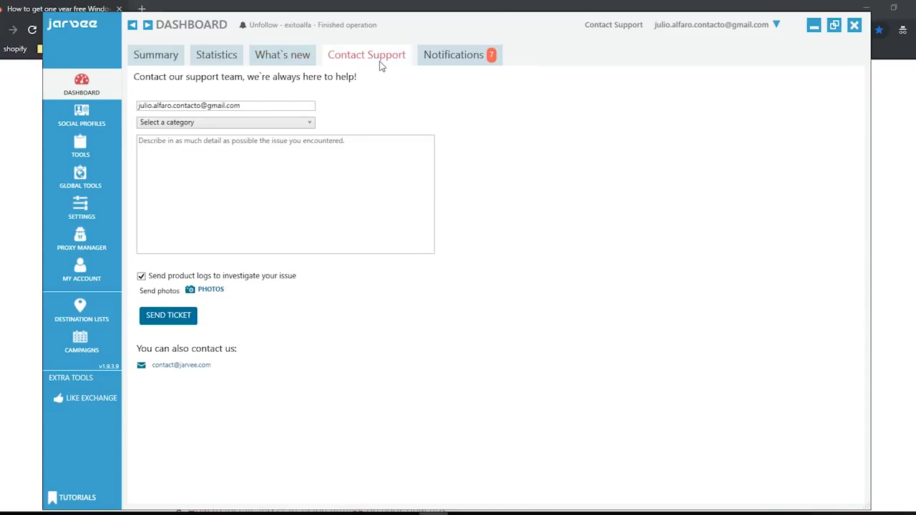
click(455, 55)
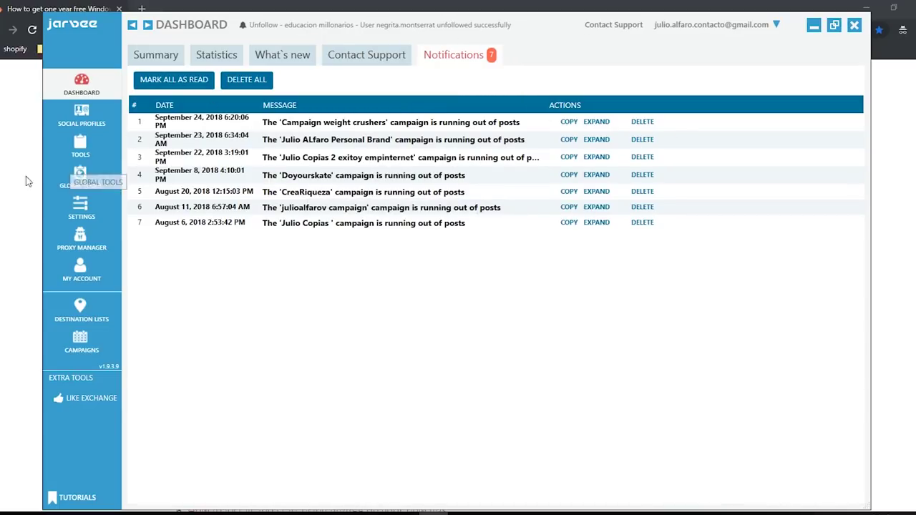
- From Social Profiles, add a new Instagram profile, creating Instagram Account 10
click(100, 119)
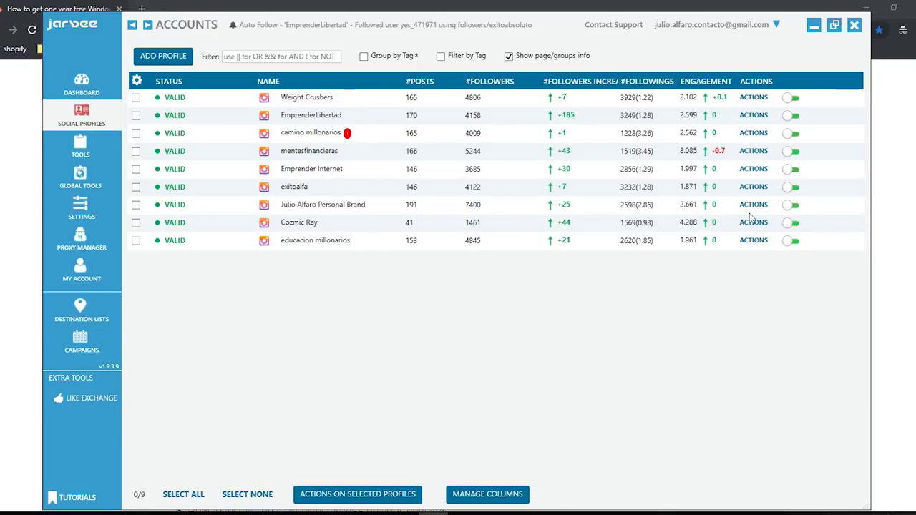
click(163, 56)
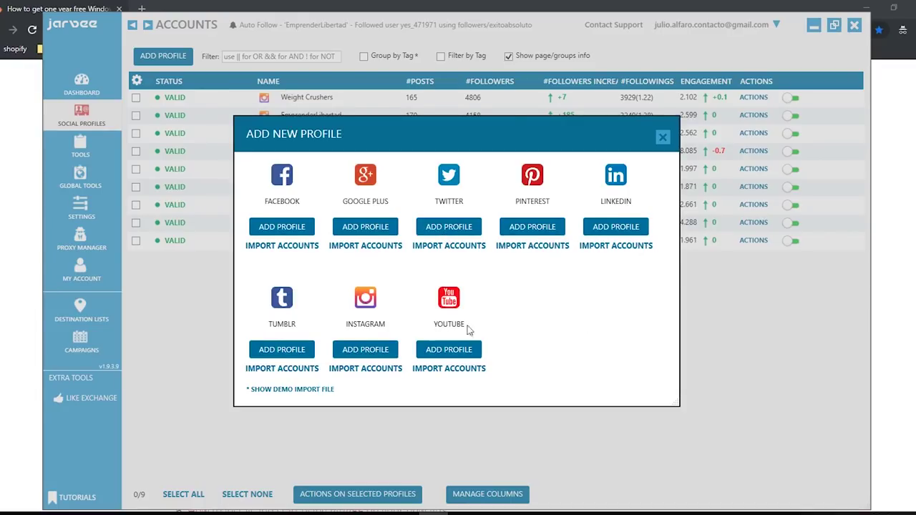
click(362, 350)
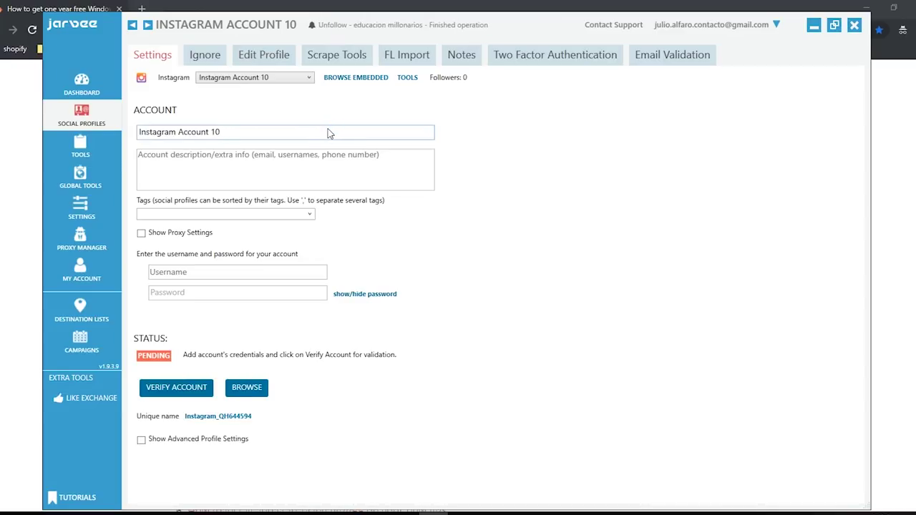
- Rename the profile to 'lets skate' and enter its Instagram username and password
triple_click(274, 135)
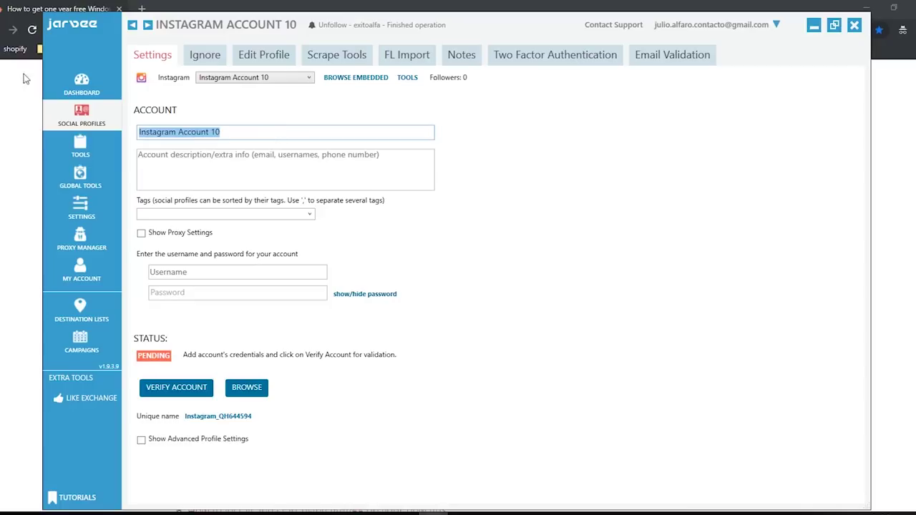
text(let)
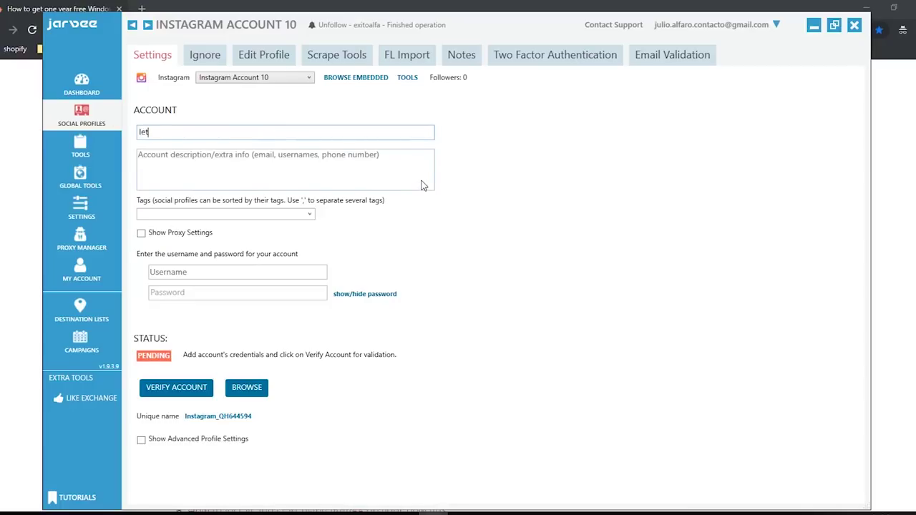
text(s skate)
click(288, 165)
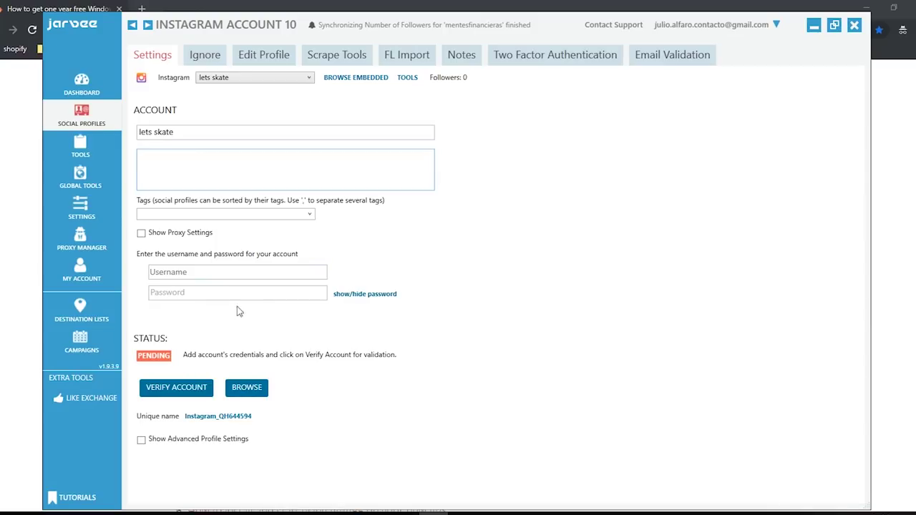
click(230, 275)
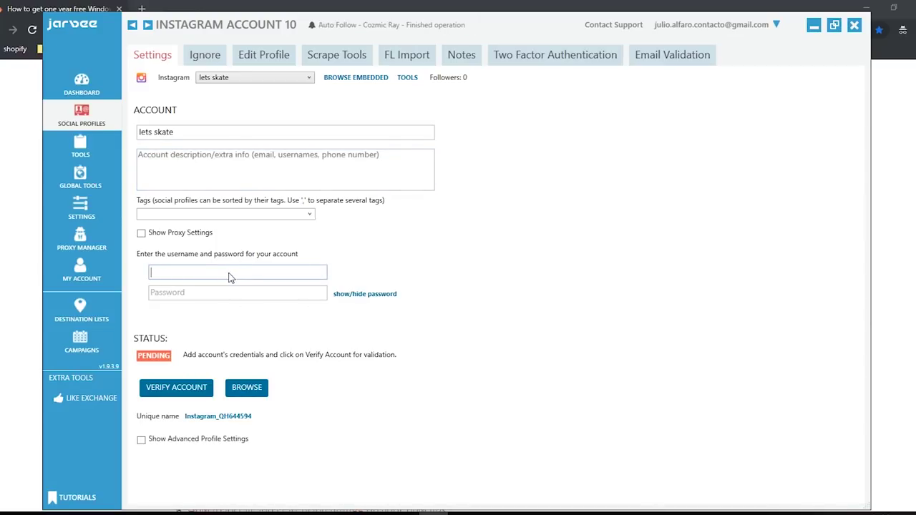
text(letsskate)
click(210, 295)
text(••••••••••)
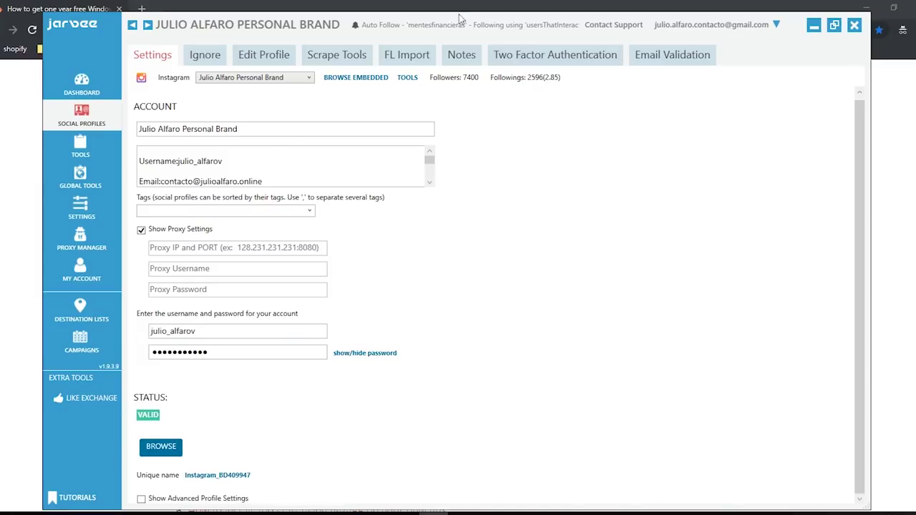
- View the profile's Ignore list, Edit Profile form and Scrape Tools page
click(199, 61)
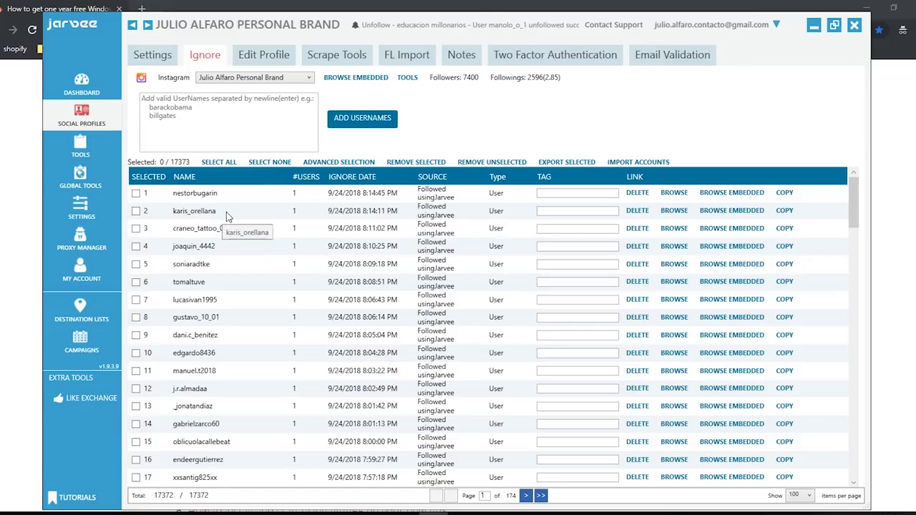
click(263, 55)
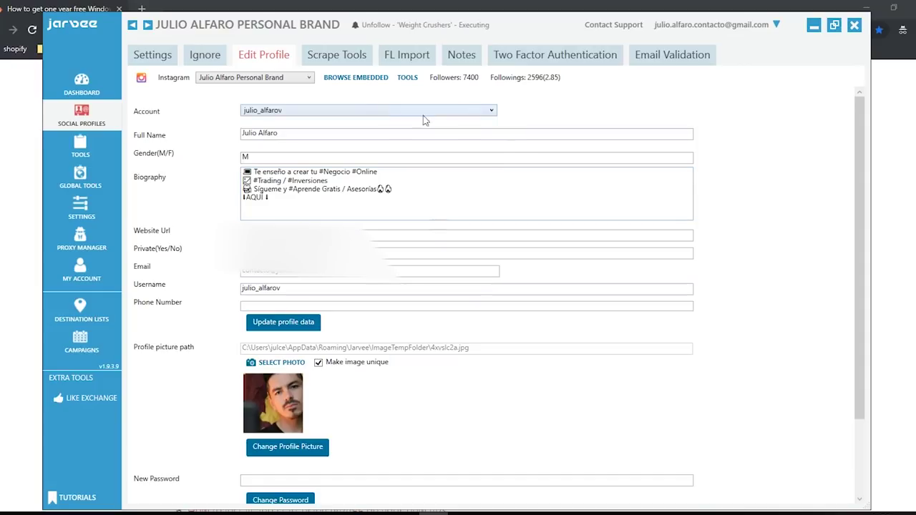
click(337, 55)
scroll(385, 337, down, 3)
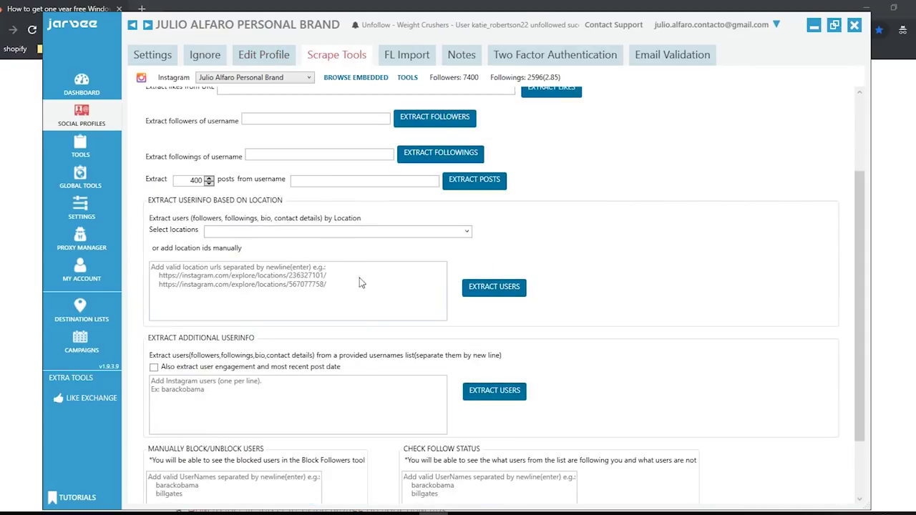
scroll(385, 337, down, 2)
scroll(392, 359, up, 3)
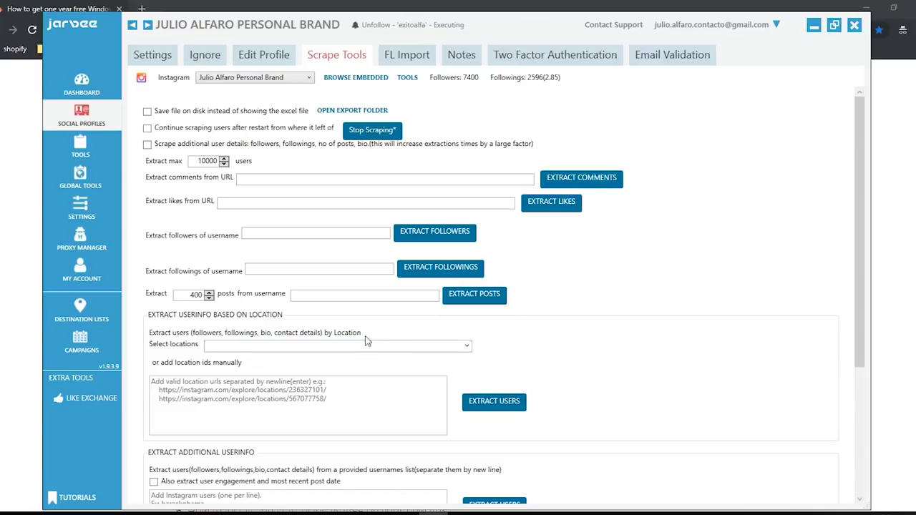
scroll(367, 342, down, 5)
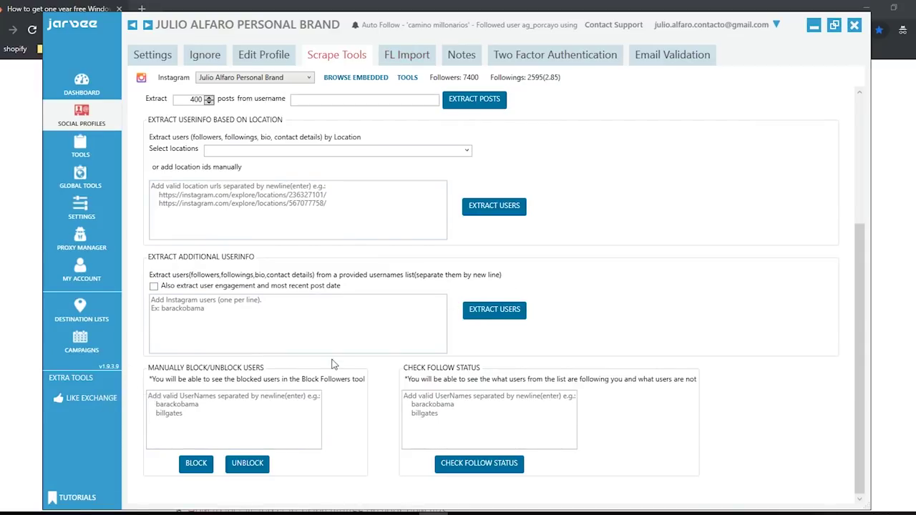
scroll(584, 361, up, 5)
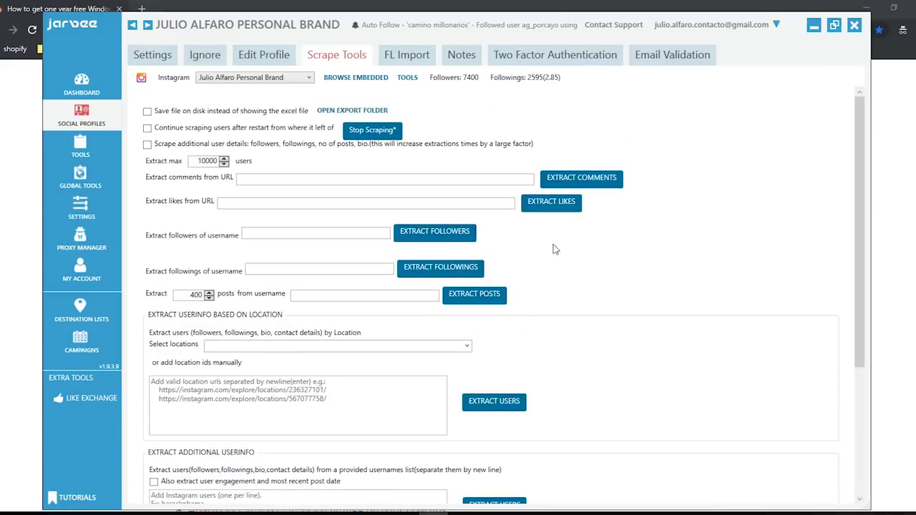
- View the FL Import, Notes, Two Factor Authentication and Email Validation pages
click(400, 56)
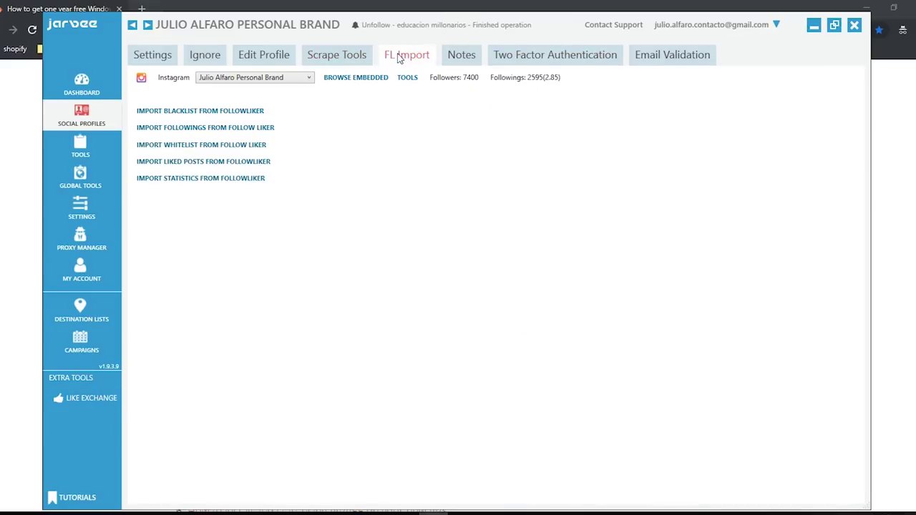
click(461, 58)
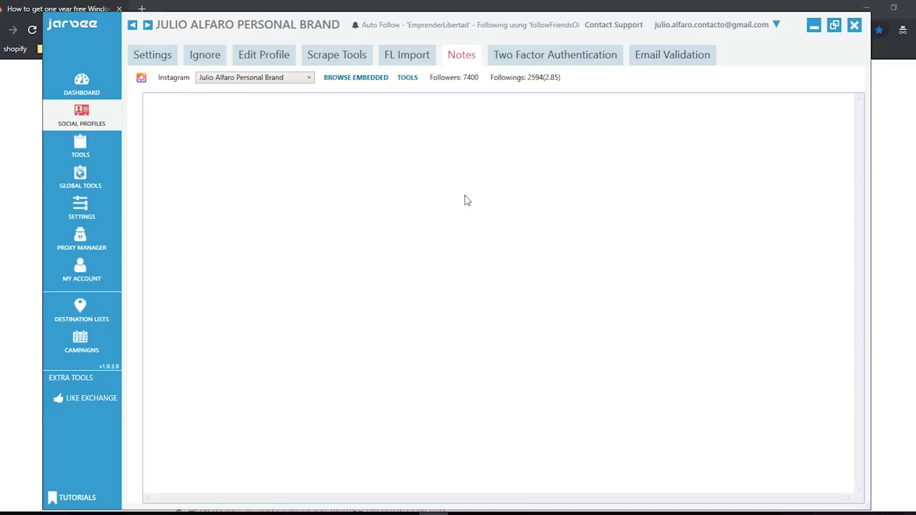
click(577, 58)
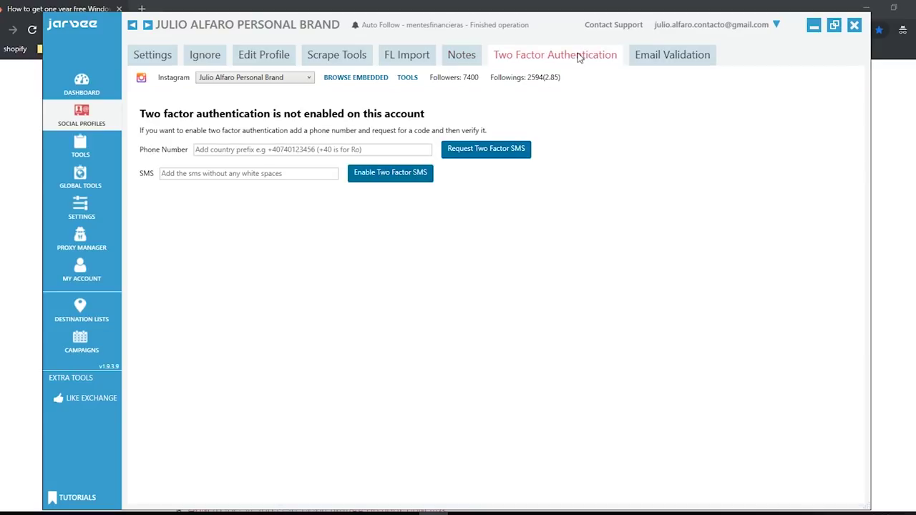
click(689, 57)
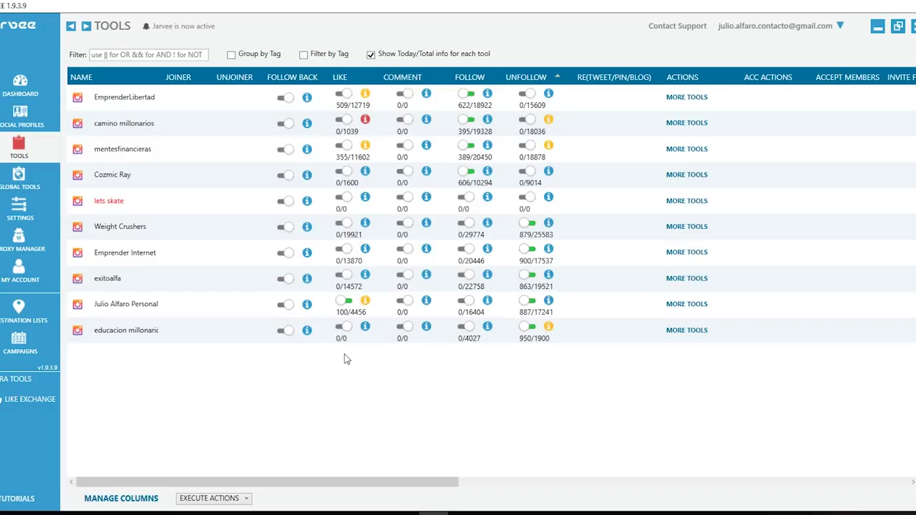
- Show the Tools table listing each Instagram account's like, follow and unfollow status
mouse_move(143, 158)
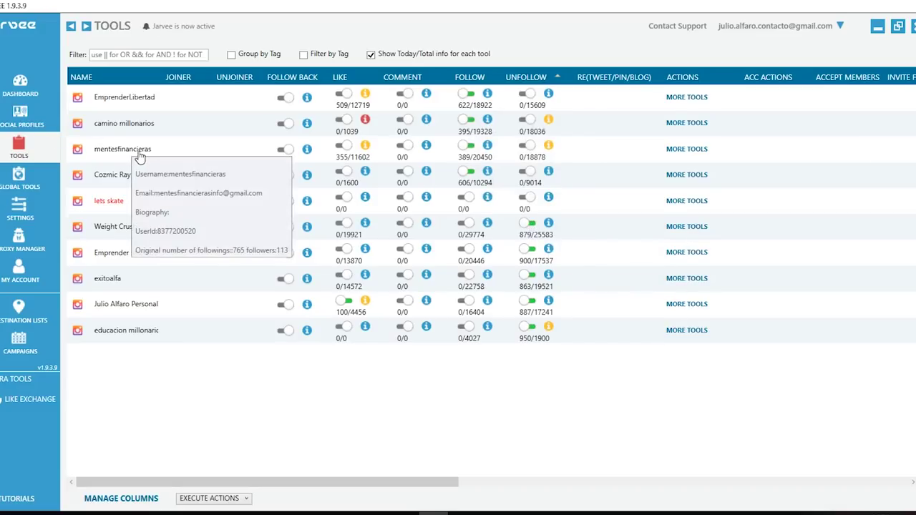
- Open MORE TOOLS on the mentesfinancieras row to show its Follow settings
click(688, 153)
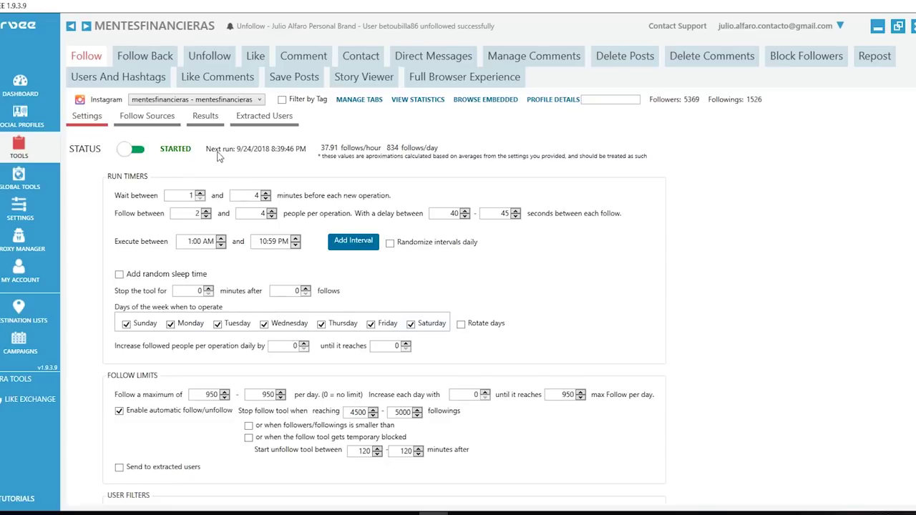
- Set the follow delay to 35–55 seconds and follows per operation to 1–4
double_click(180, 194)
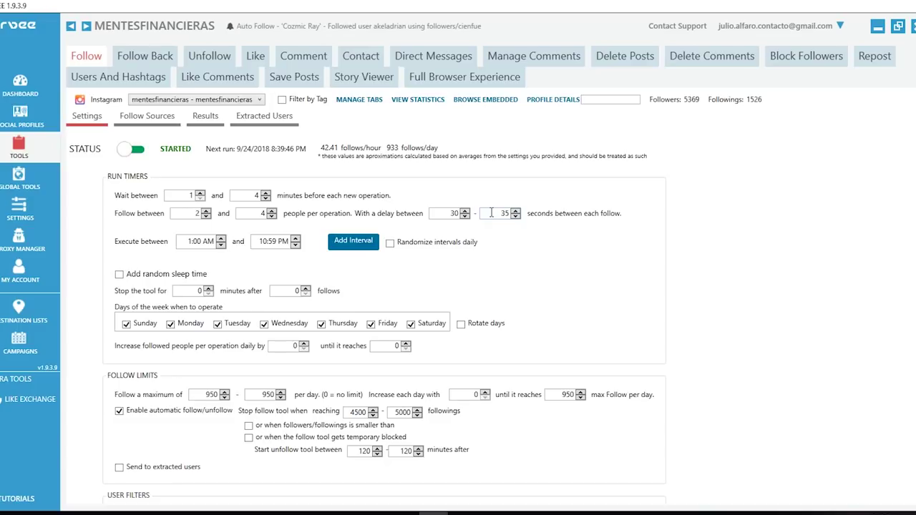
double_click(492, 213)
text(55)
double_click(448, 214)
text(35)
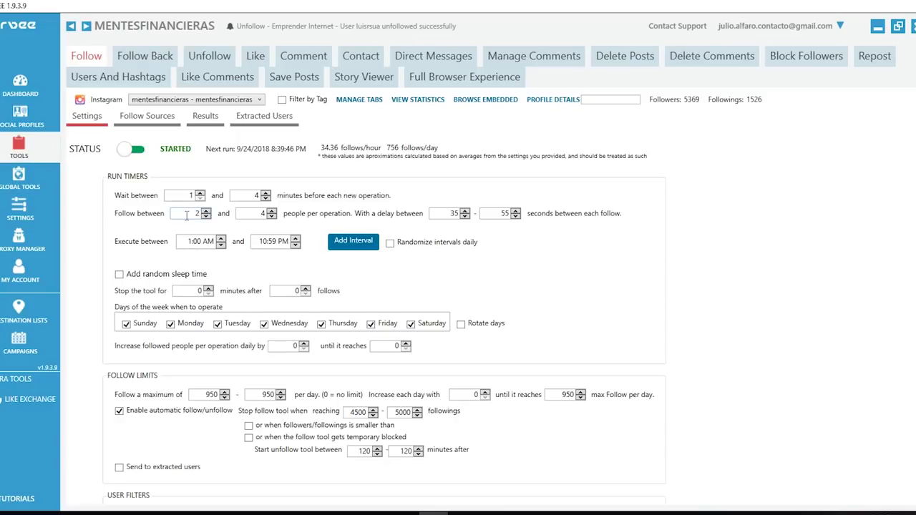
text(1)
scroll(162, 247, down, 1)
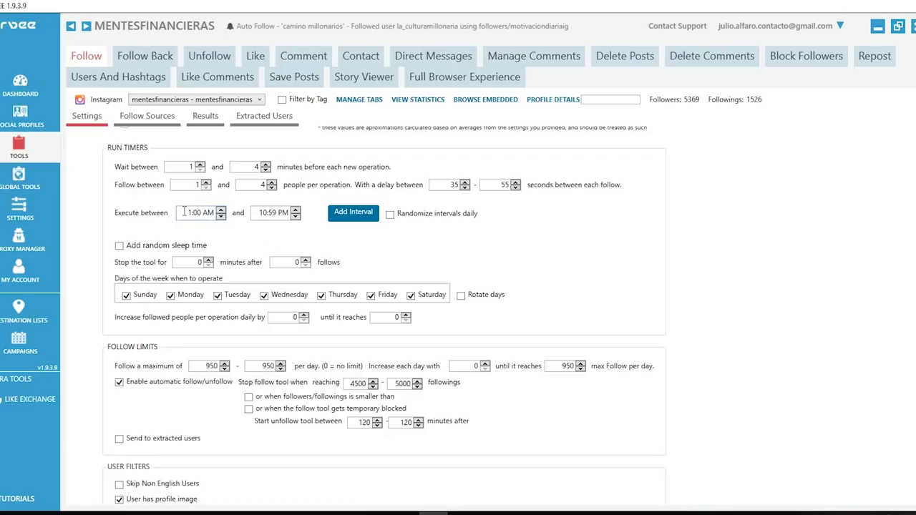
- Change the Follow tool's first Execute between time from 1:00 AM to 2:00 AM
click(220, 209)
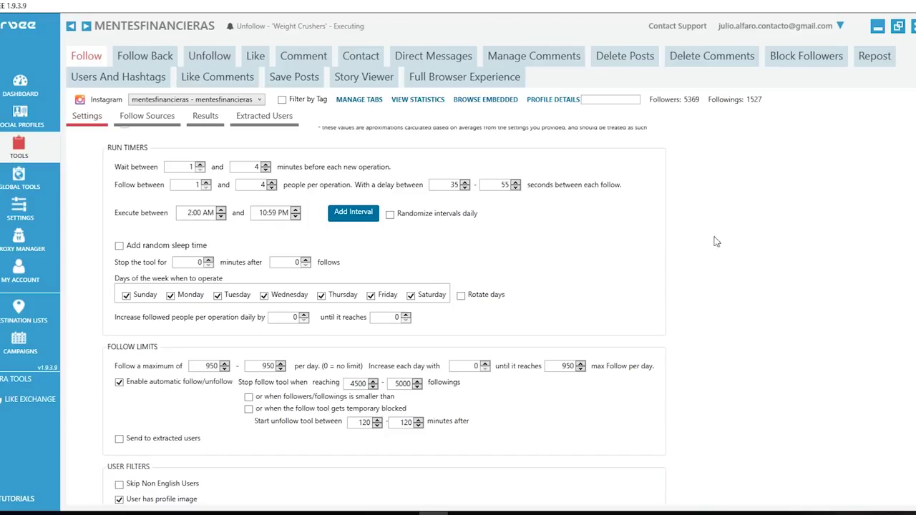
scroll(712, 247, up, 1)
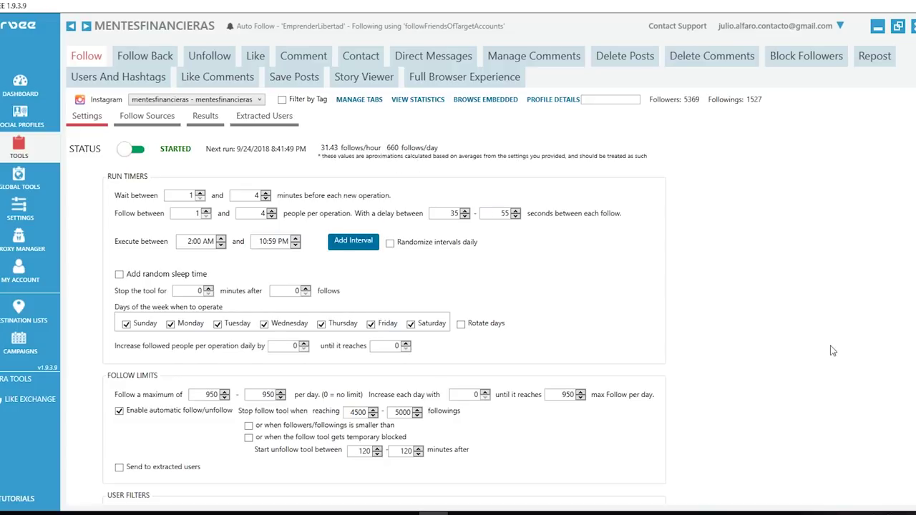
scroll(832, 347, down, 2)
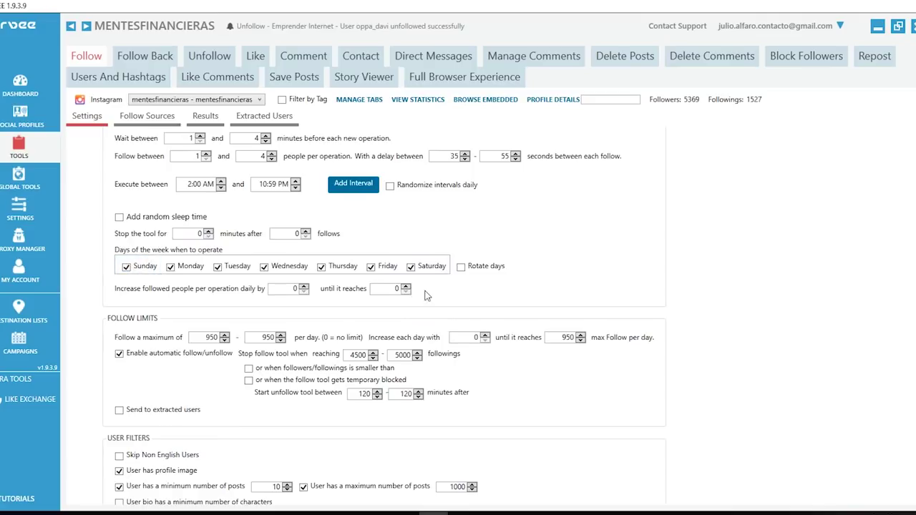
scroll(372, 264, down, 1)
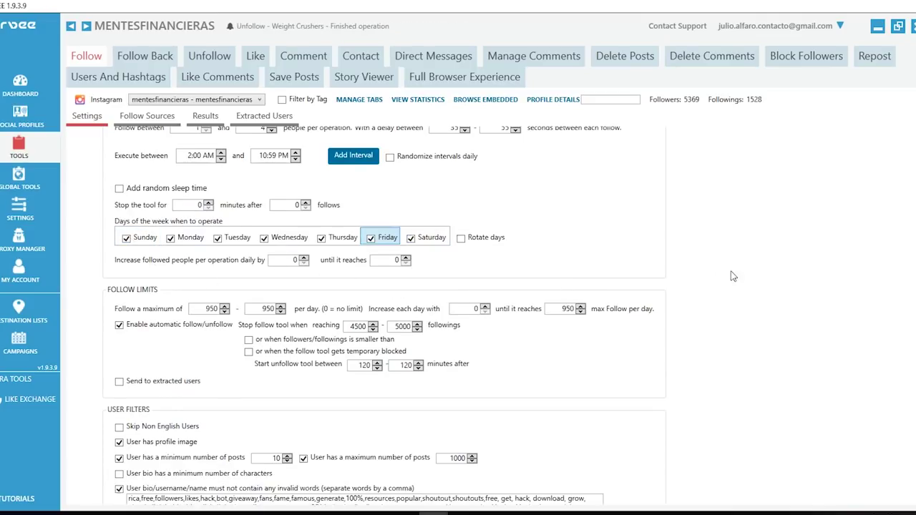
scroll(730, 270, down, 2)
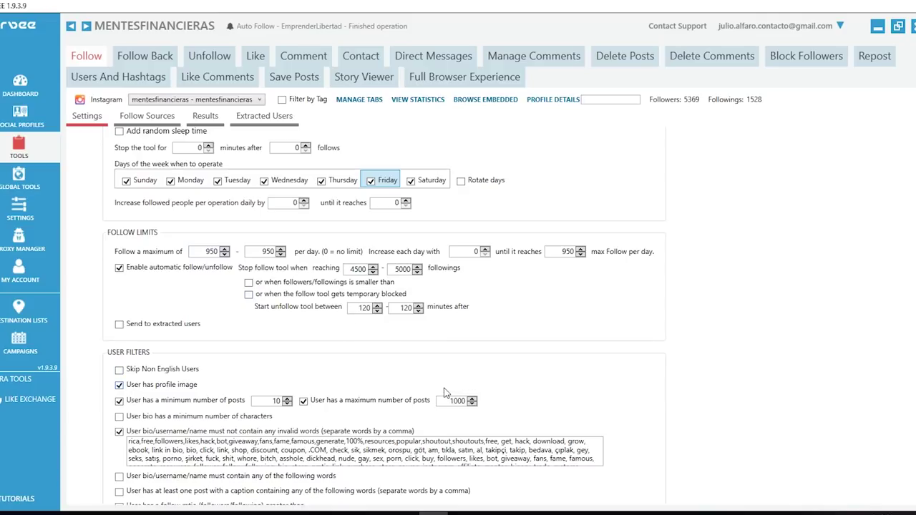
scroll(440, 312, up, 5)
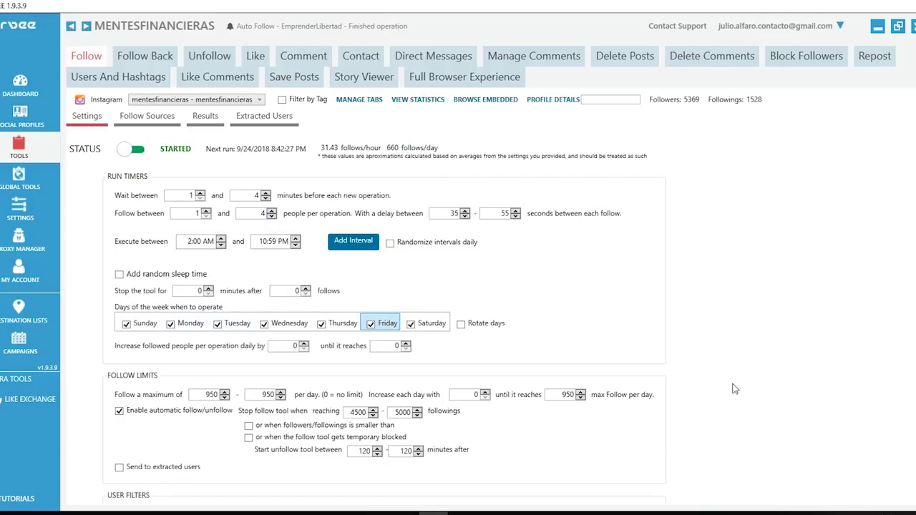
- Set the daily follow increase amount to 25
scroll(227, 320, down, 3)
double_click(200, 310)
scroll(445, 323, up, 3)
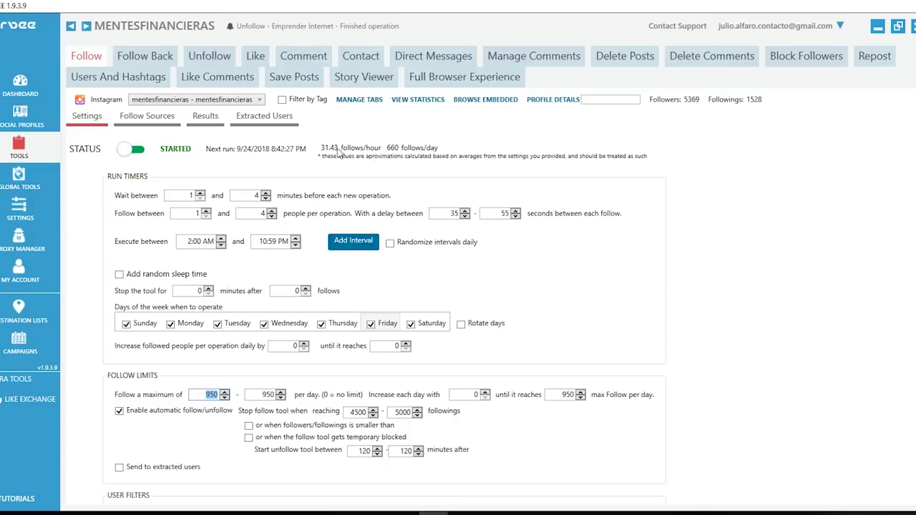
scroll(341, 159, down, 4)
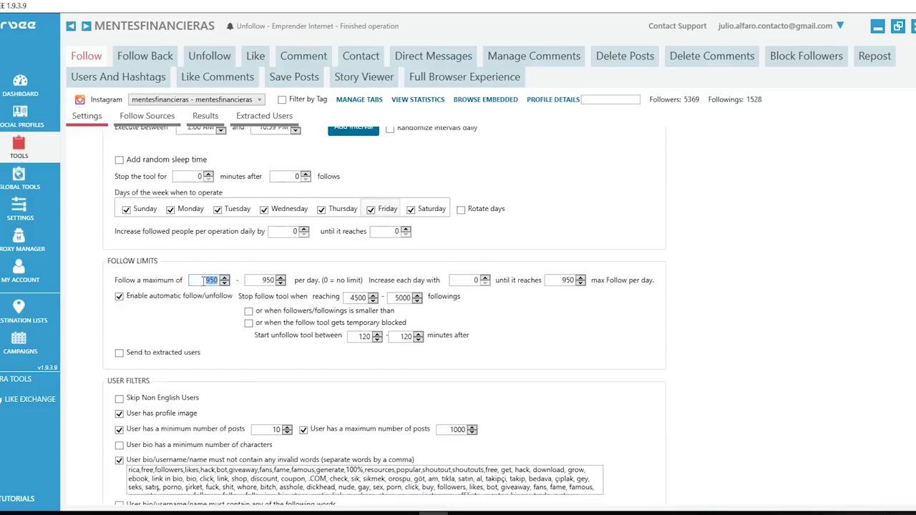
double_click(260, 280)
click(781, 321)
scroll(540, 288, up, 3)
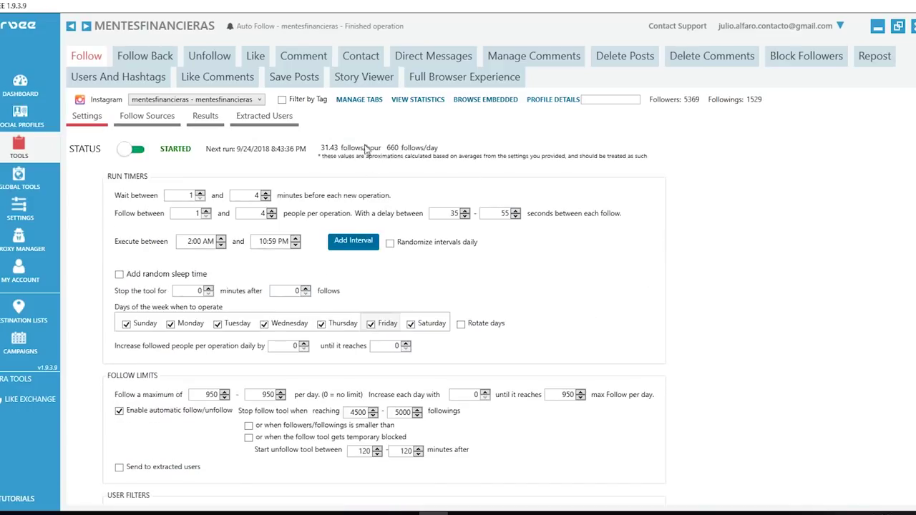
scroll(390, 334, down, 3)
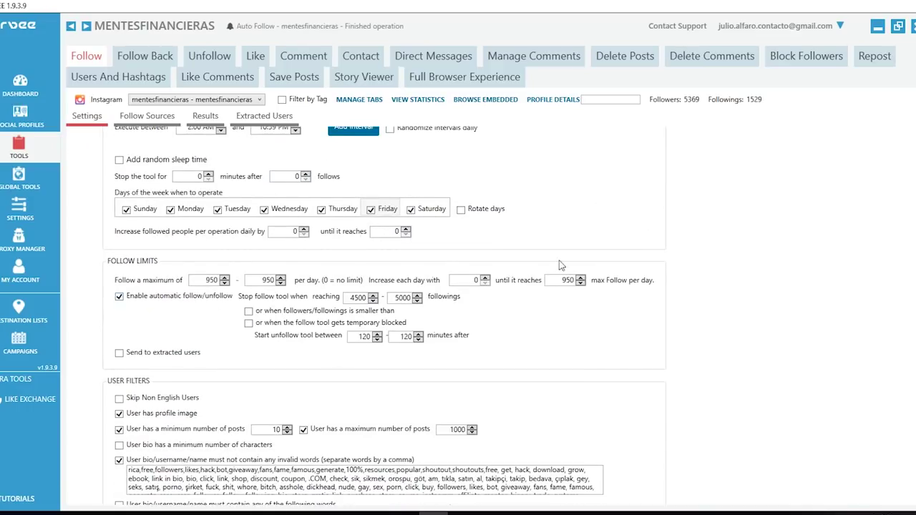
click(466, 280)
text(25)
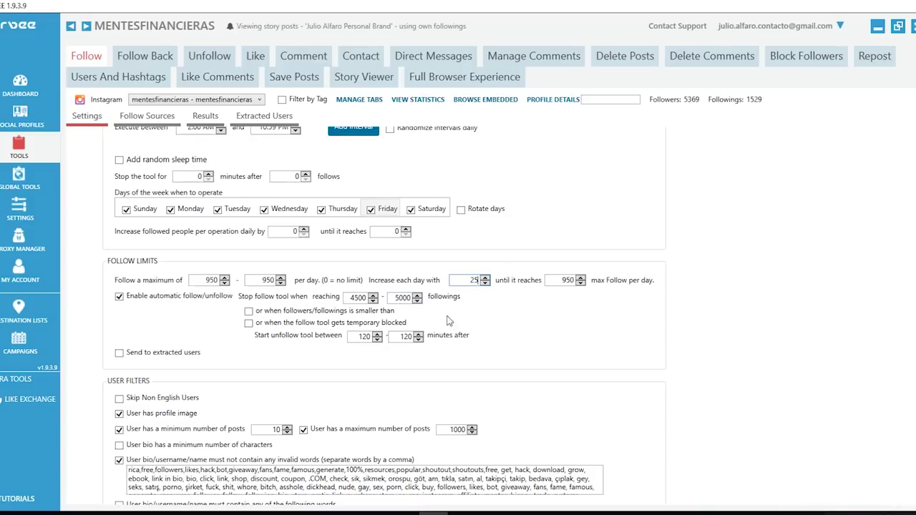
- Enter 800 in both the minimum and maximum daily follow limit fields
click(205, 284)
text(800)
key(Tab)
text(800)
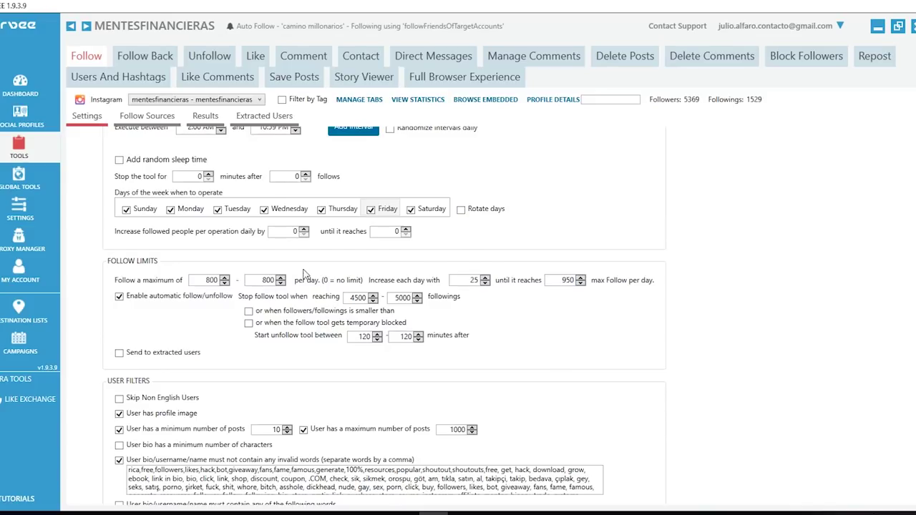
- Replace both 'Follow a maximum of' values with 700, then select the daily increase of 25
scroll(430, 435, up, 3)
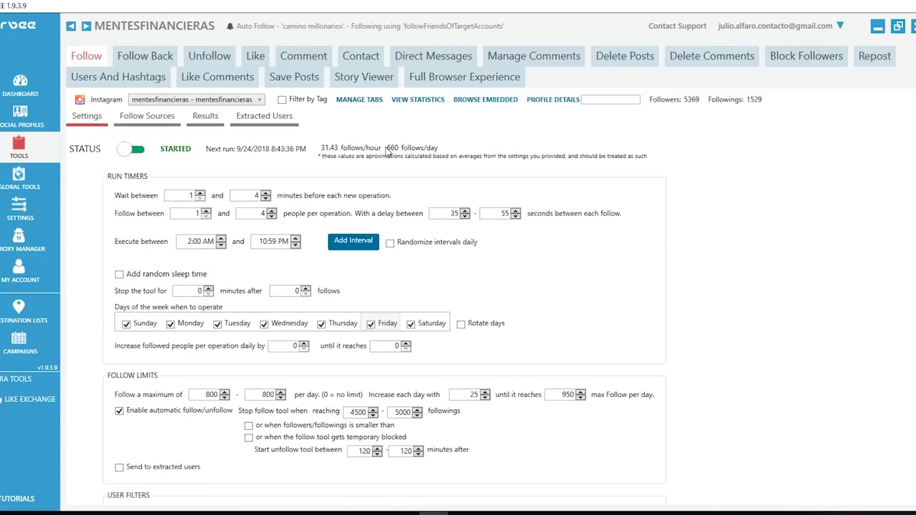
scroll(525, 299, down, 1)
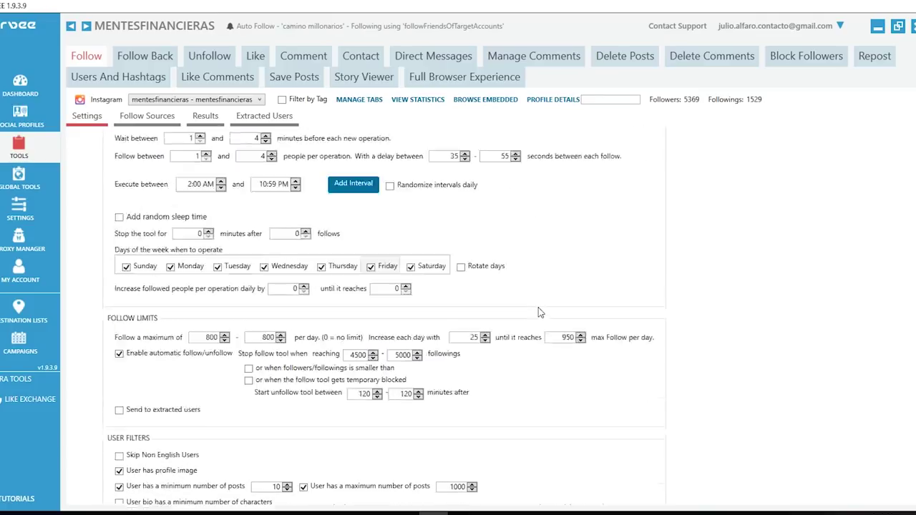
scroll(525, 299, up, 1)
scroll(515, 304, down, 3)
double_click(209, 308)
text(700)
double_click(268, 308)
text(700)
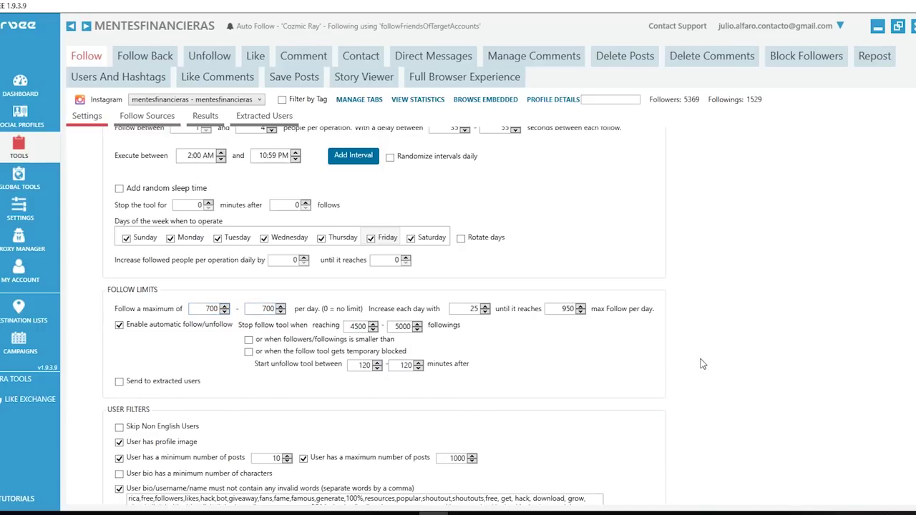
scroll(704, 366, up, 3)
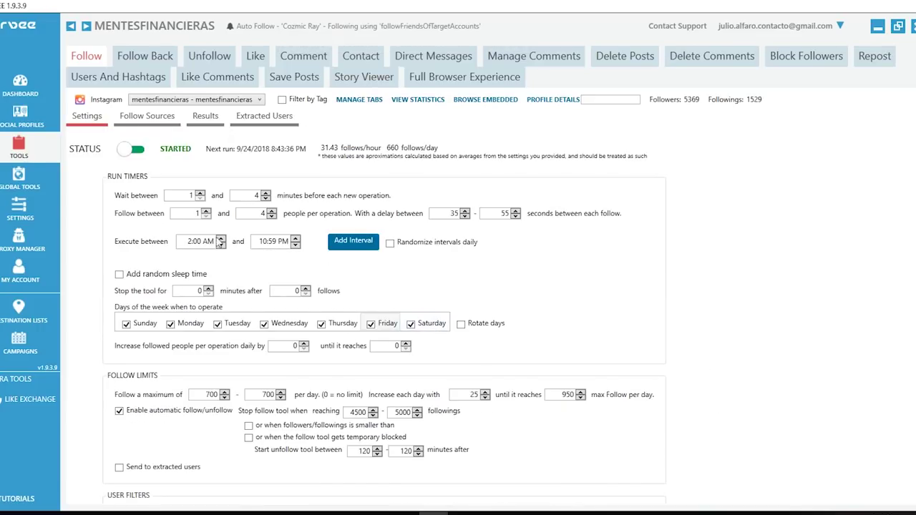
scroll(723, 424, down, 4)
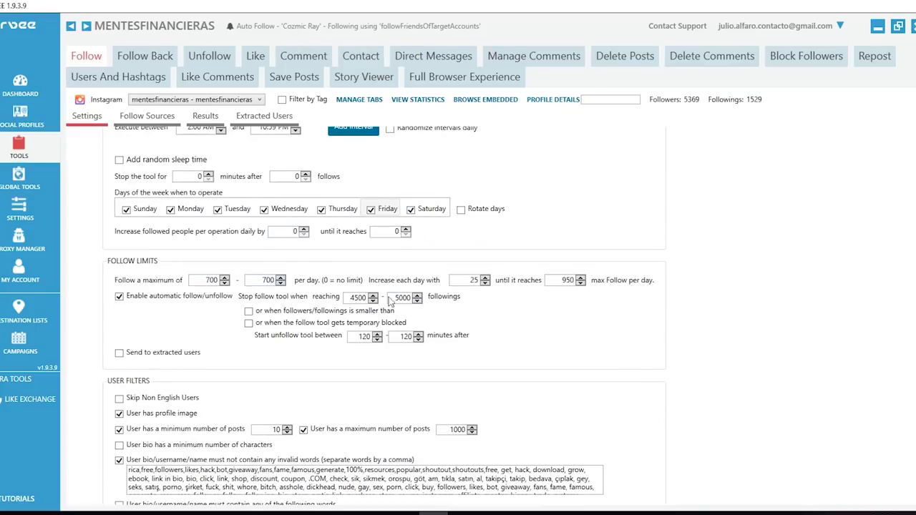
double_click(462, 280)
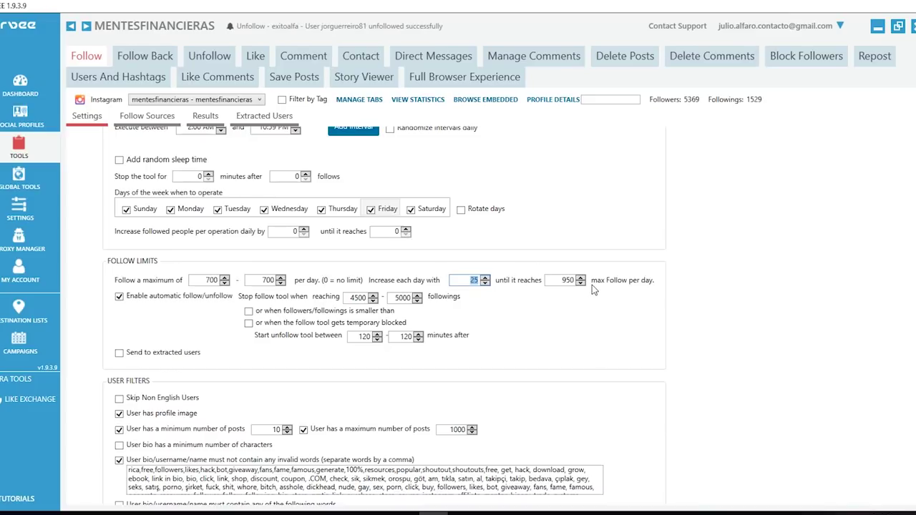
scroll(592, 285, down, 2)
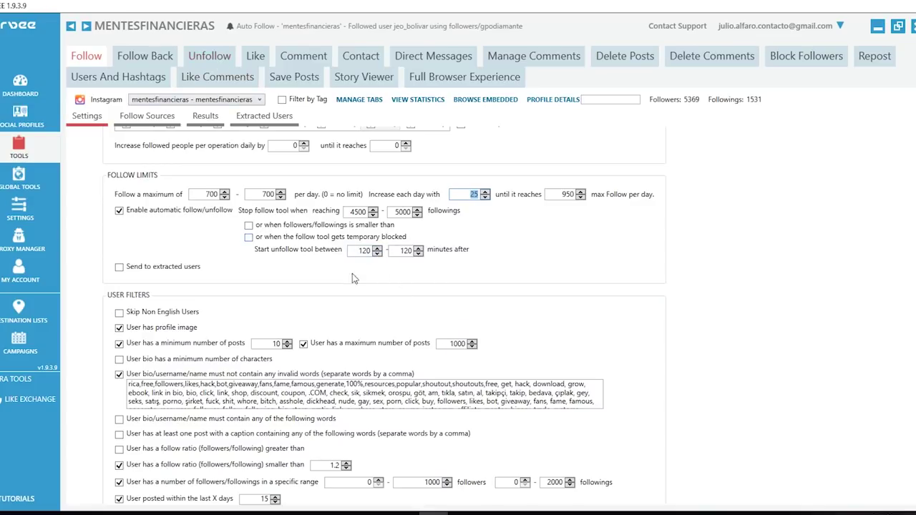
scroll(712, 361, down, 3)
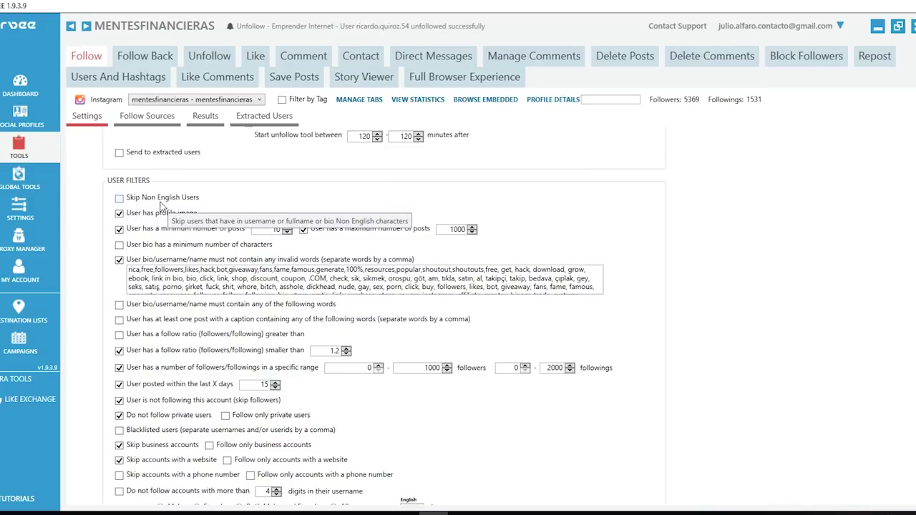
click(152, 204)
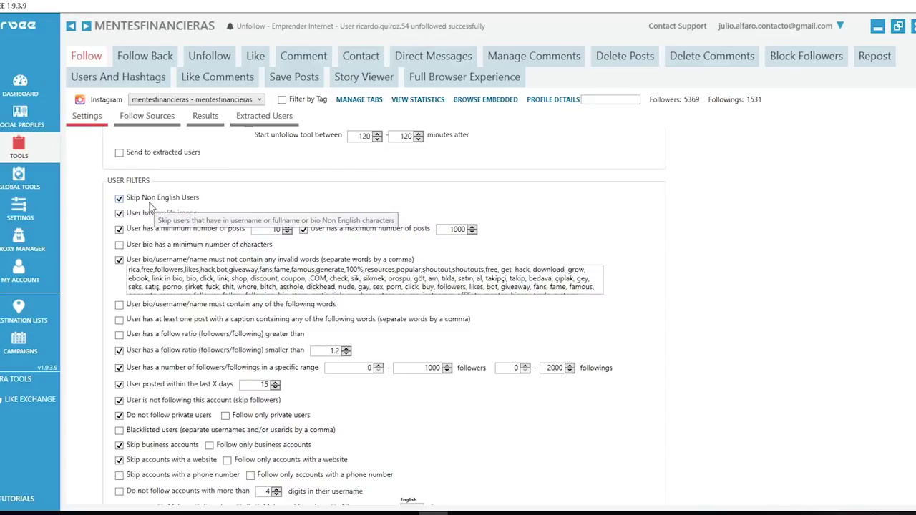
click(154, 201)
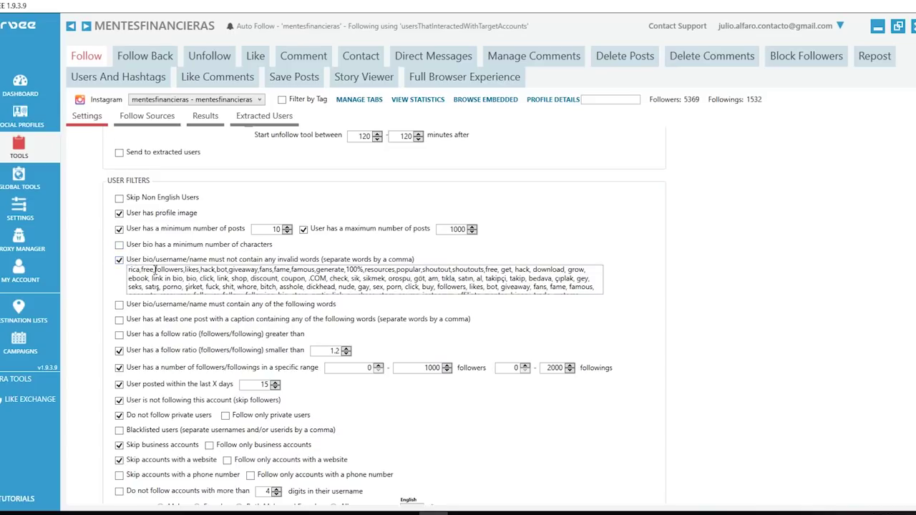
scroll(264, 286, up, 2)
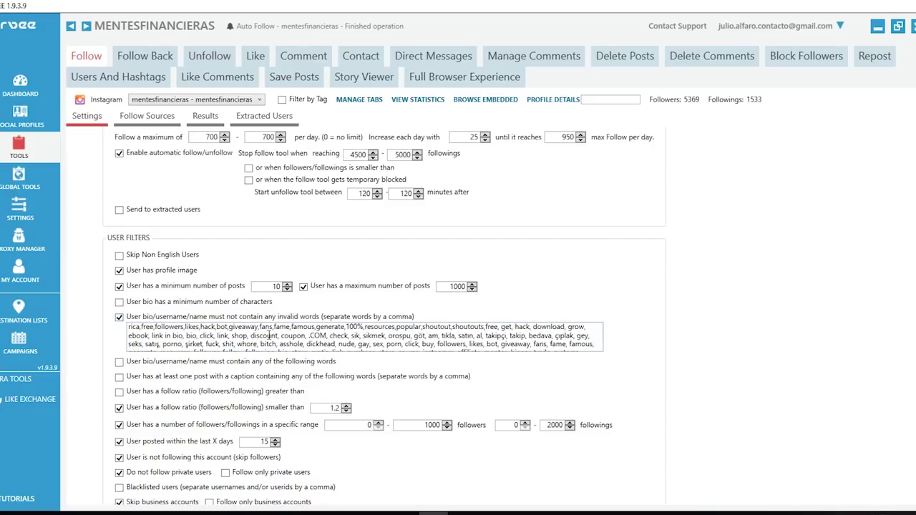
key(ctrl+a)
scroll(544, 365, up, 1)
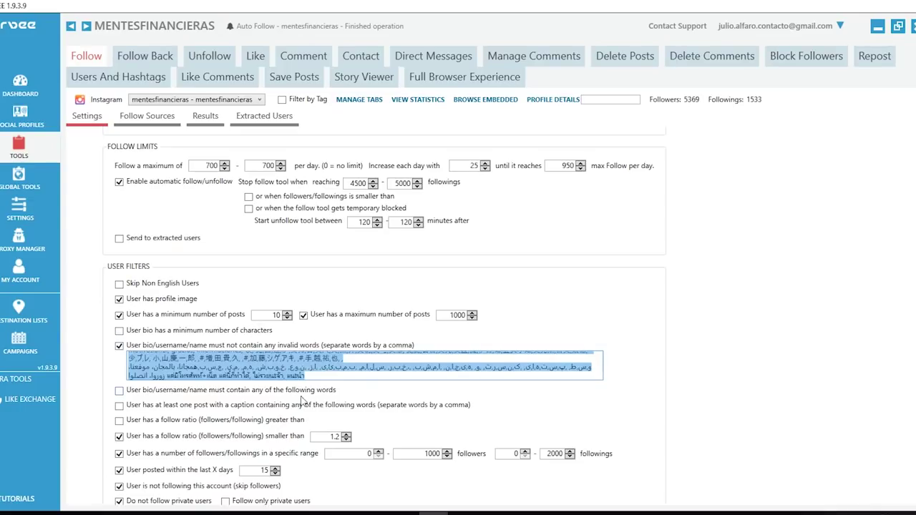
click(508, 361)
scroll(507, 360, up, 1)
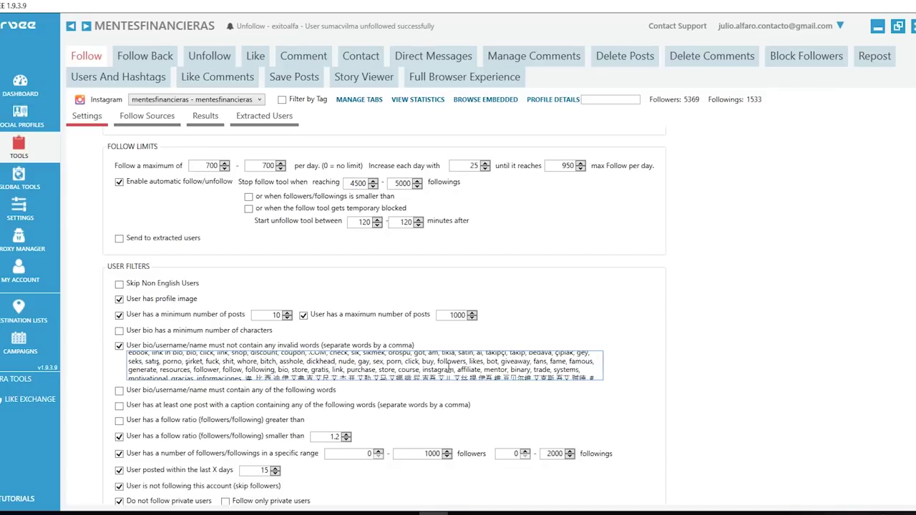
drag(447, 365, 277, 355)
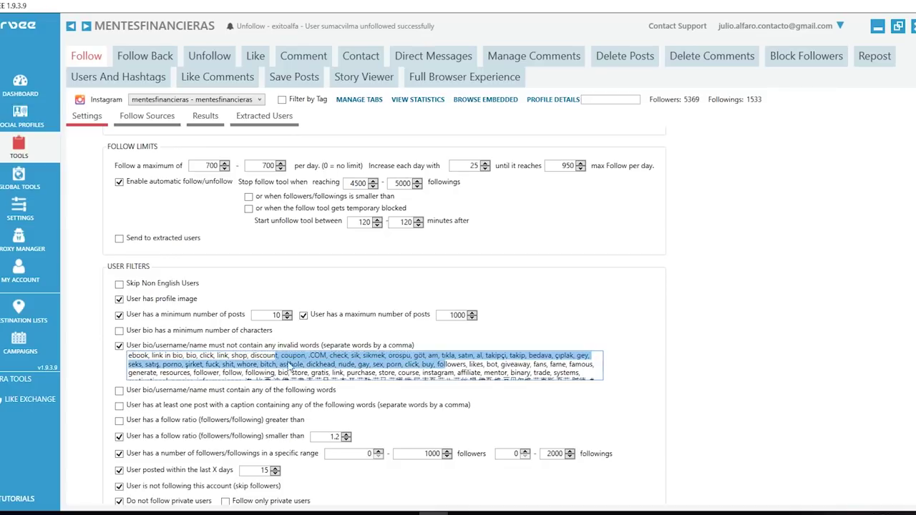
click(565, 372)
scroll(278, 365, up, 1)
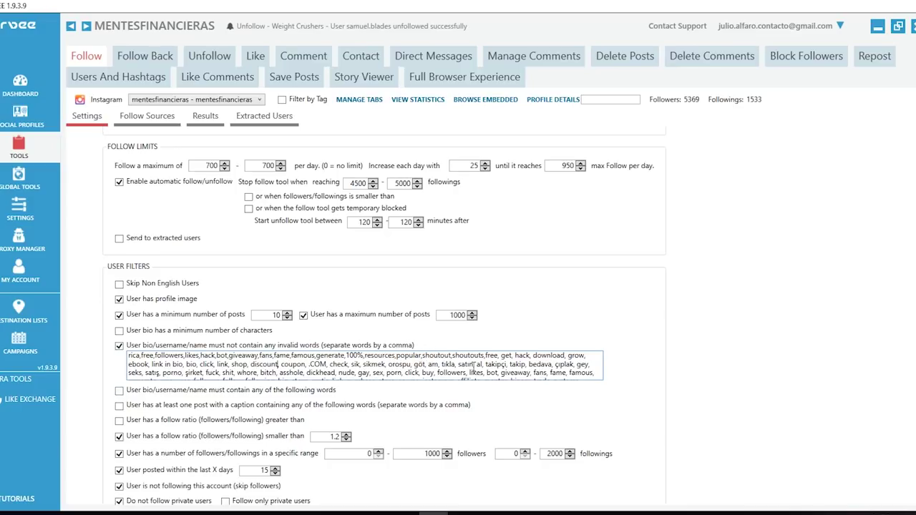
drag(475, 365, 601, 433)
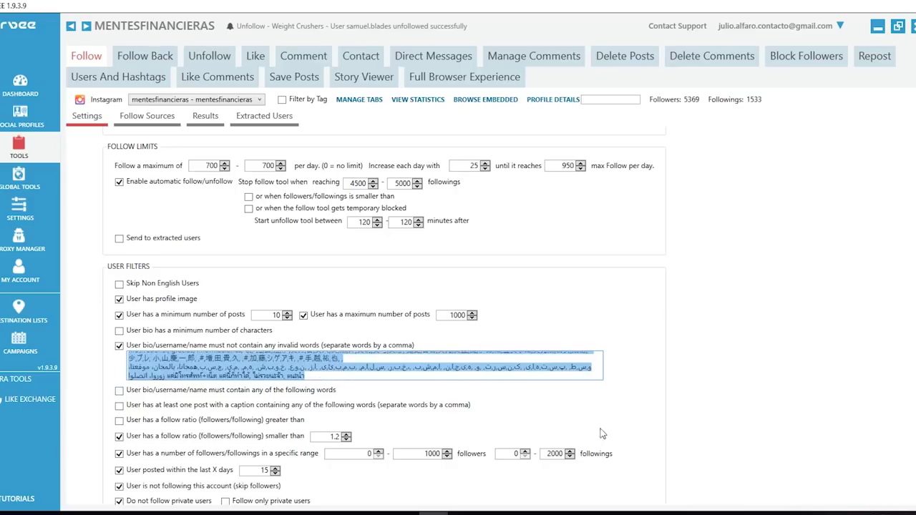
click(306, 371)
scroll(322, 375, up, 5)
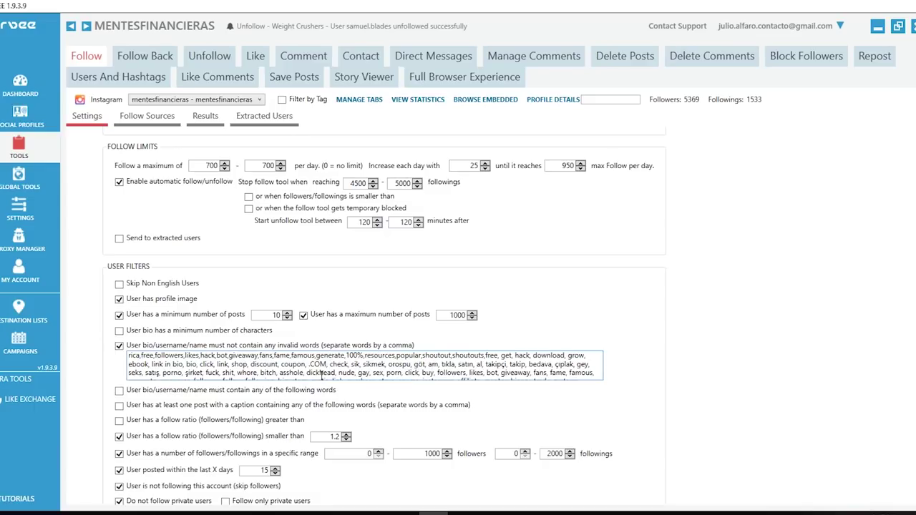
drag(321, 372, 390, 400)
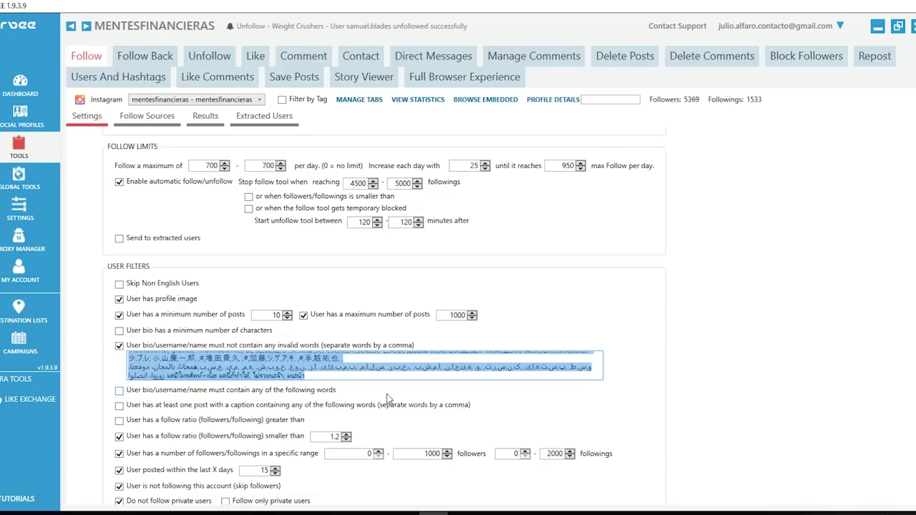
click(650, 359)
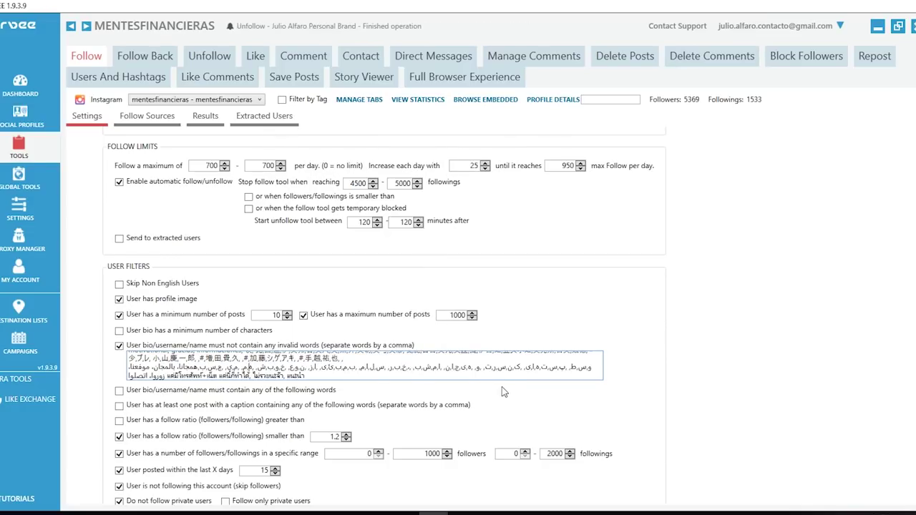
scroll(504, 391, down, 3)
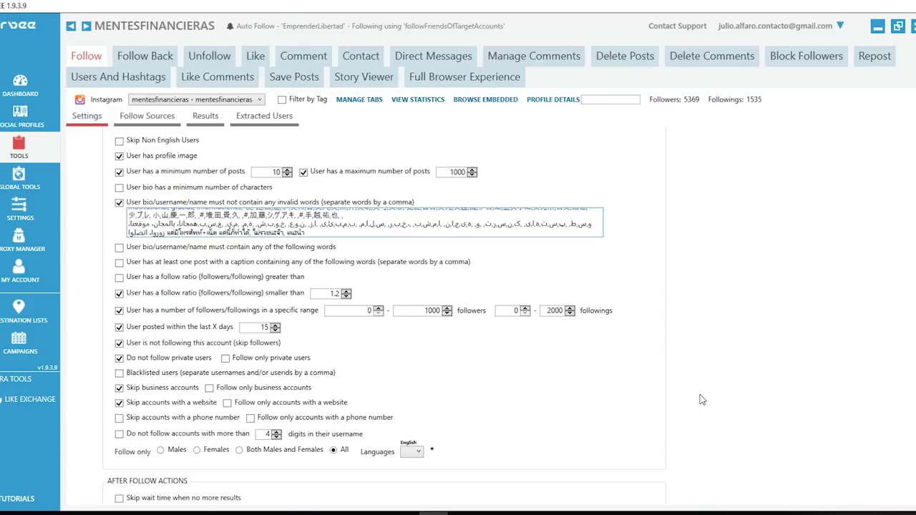
- Scroll through the Follow Settings to review After Follow Actions, Follow Limits and User Filters
scroll(702, 399, down, 2)
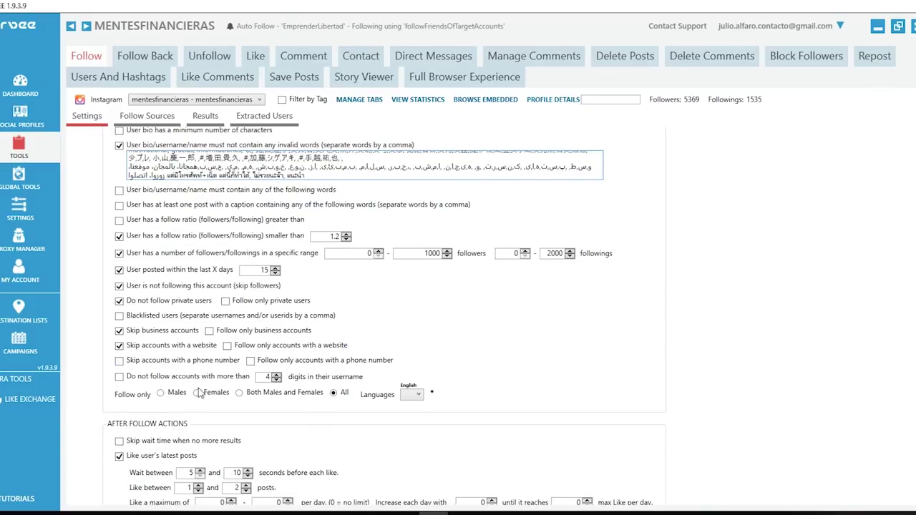
scroll(162, 377, down, 4)
scroll(162, 378, down, 3)
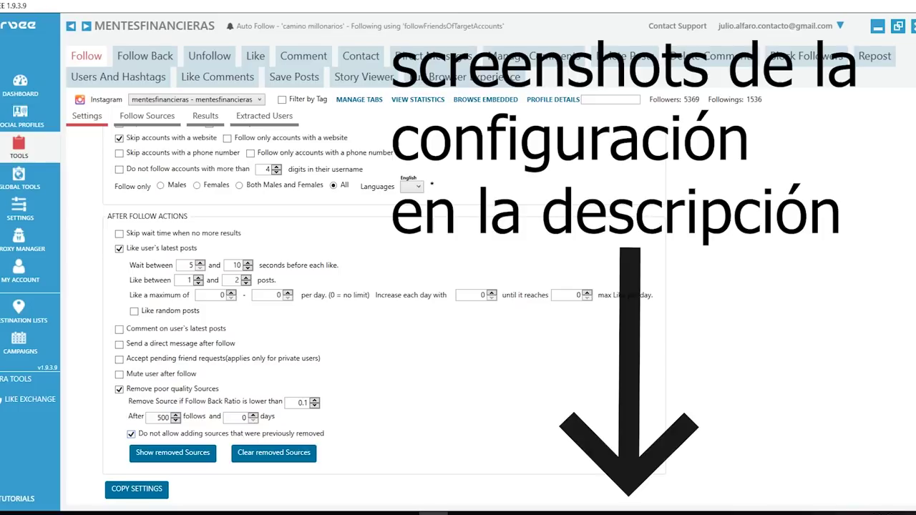
scroll(326, 209, up, 10)
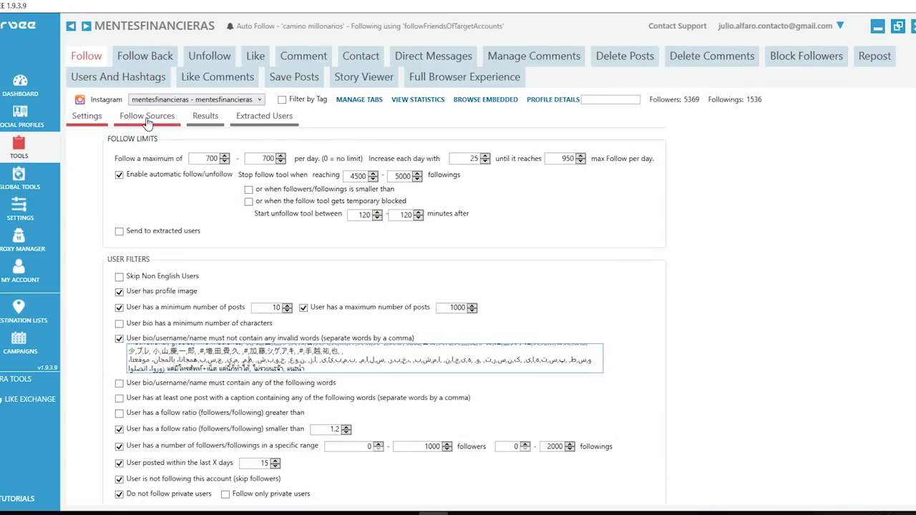
- Open the Follow Sources sub-tab for the mentesfinancieras account
click(147, 120)
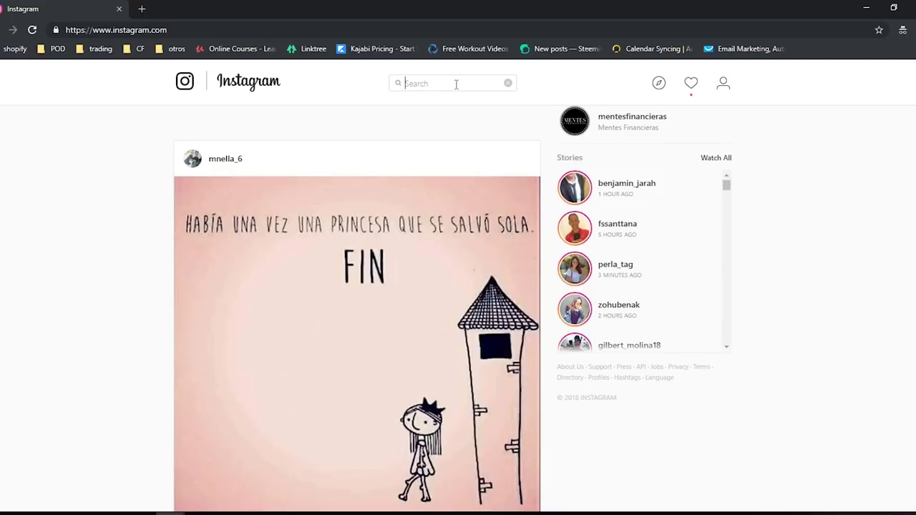
- Open and scroll through the mentesfinancieras Instagram profile page
text(#)
click(624, 124)
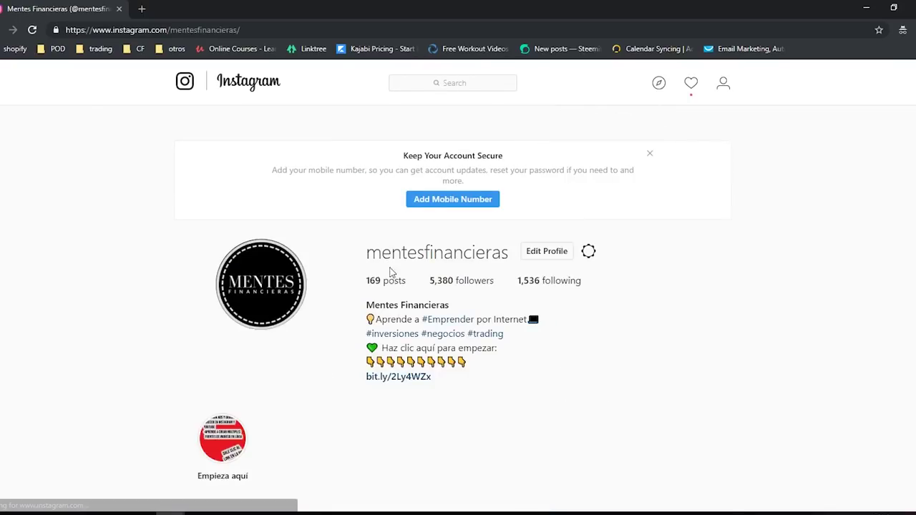
scroll(390, 272, down, 5)
scroll(390, 272, down, 3)
scroll(795, 300, down, 4)
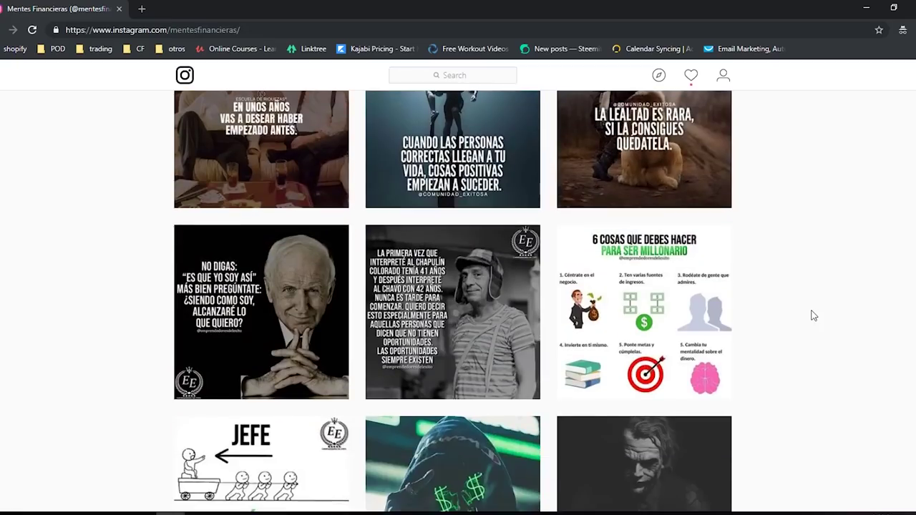
scroll(813, 311, down, 5)
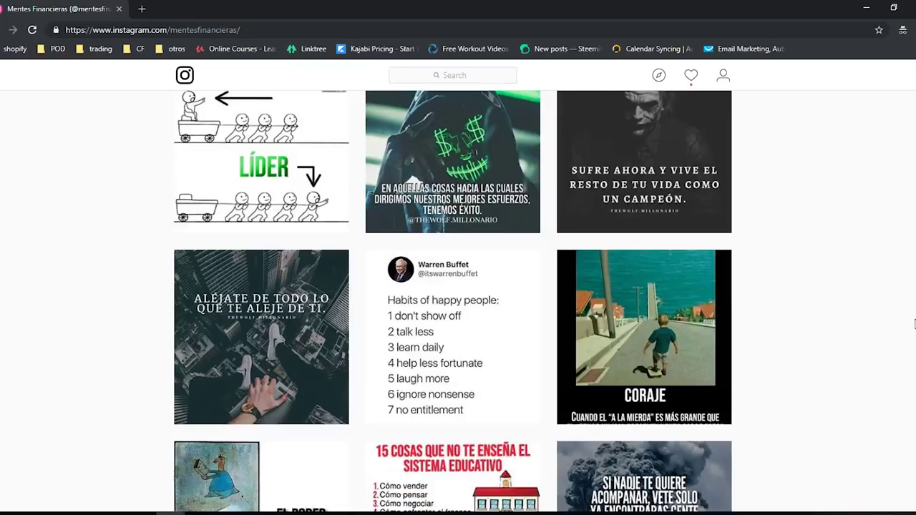
scroll(910, 326, up, 15)
- Search Instagram for the #negocios hashtag and open its page
click(470, 87)
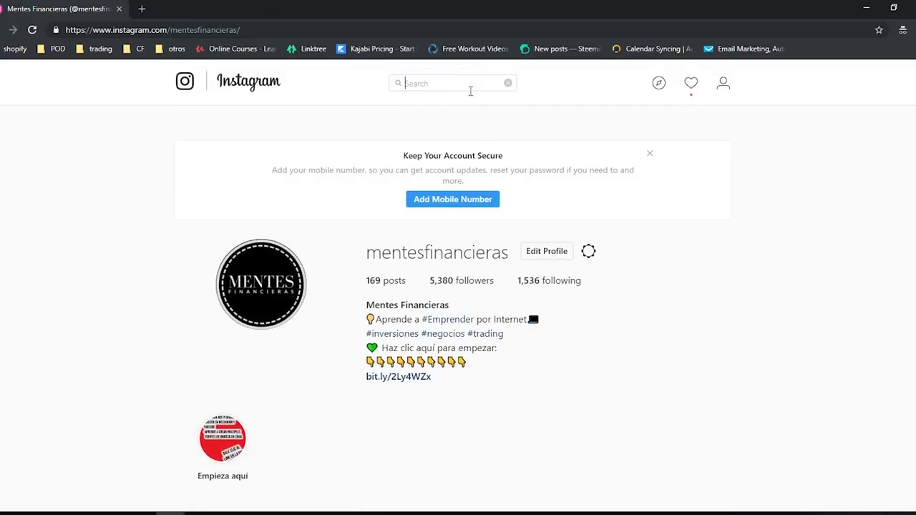
text(#negocio)
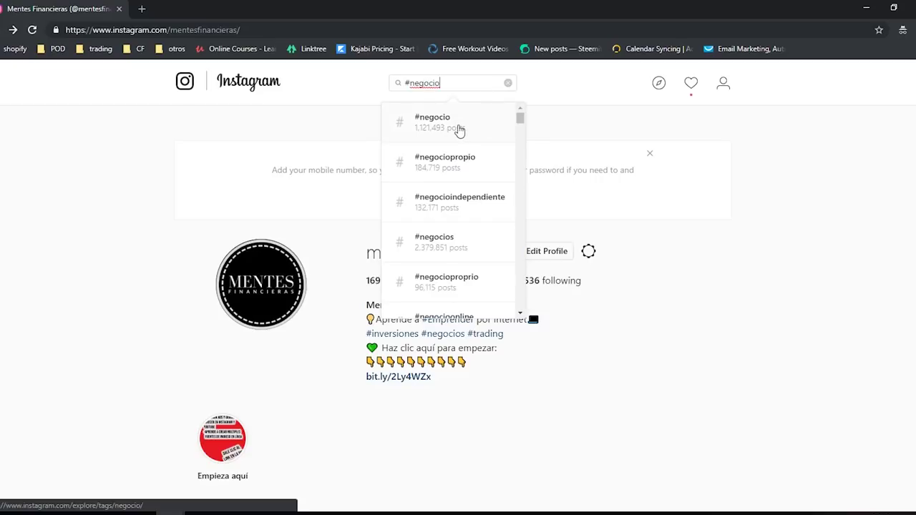
click(474, 246)
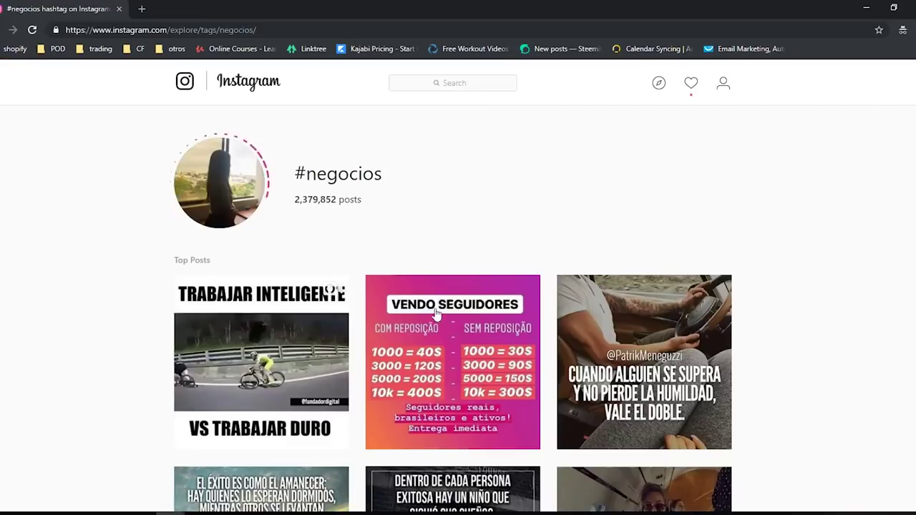
scroll(826, 348, down, 3)
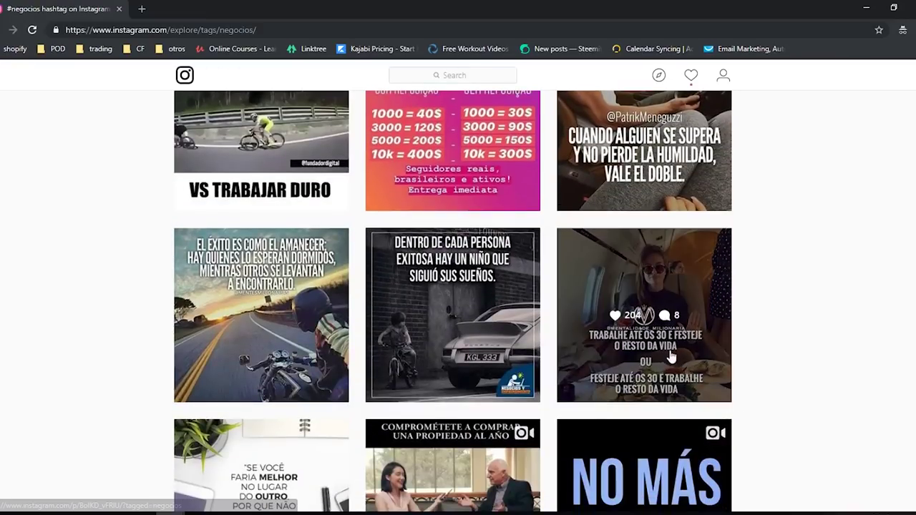
scroll(571, 455, up, 3)
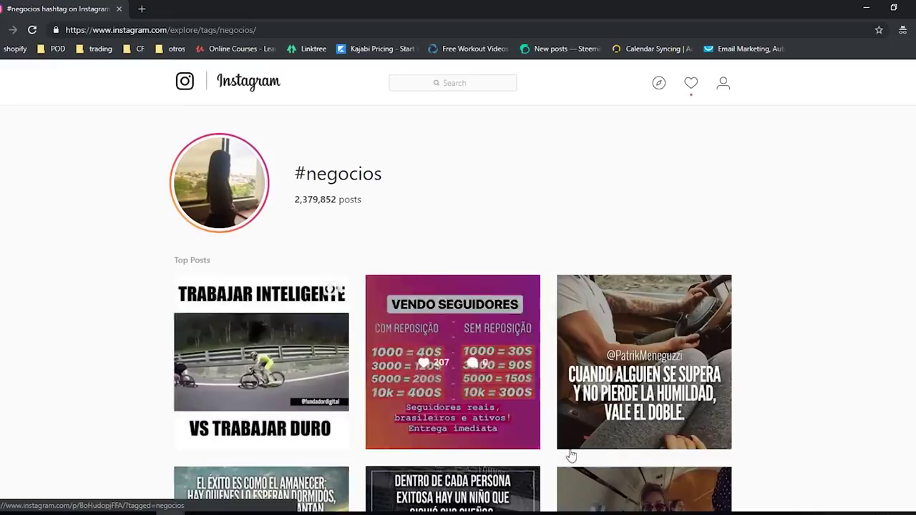
- Open the top #negocios post's author profile and copy the socio_oficial username
click(288, 318)
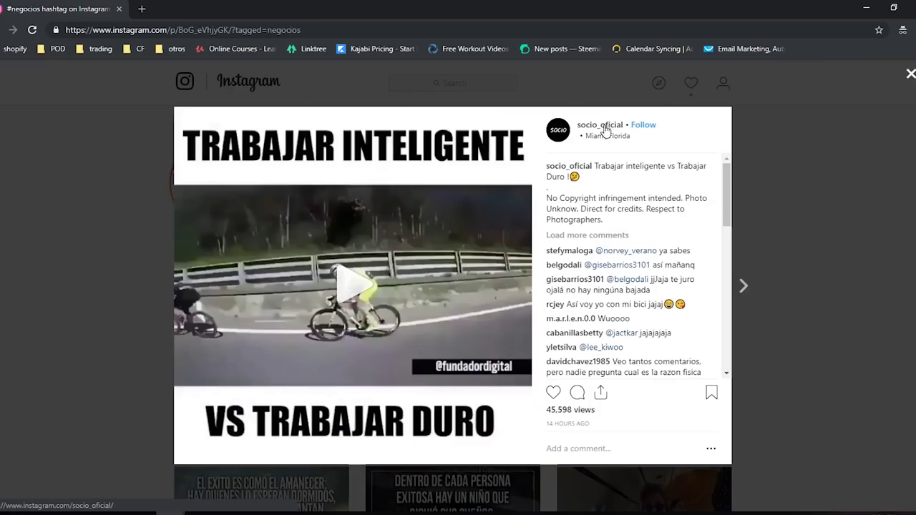
click(602, 127)
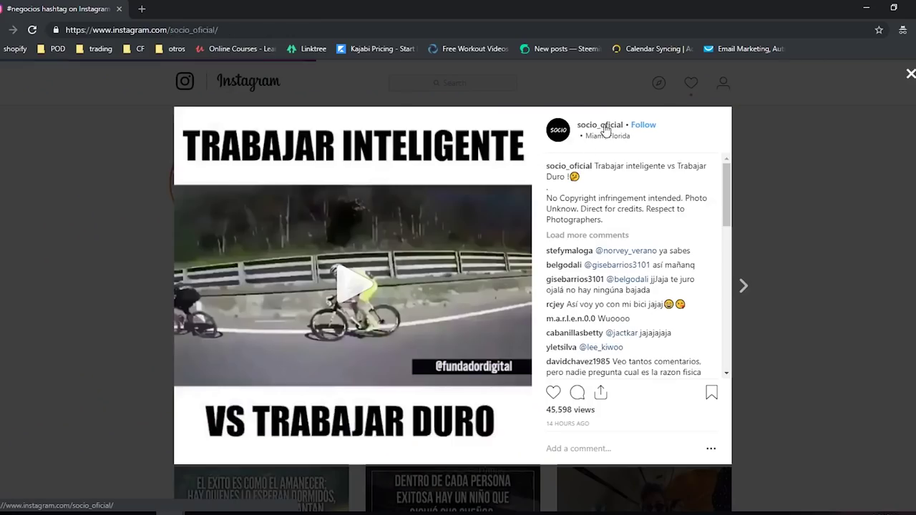
drag(467, 152, 375, 145)
key(ctrl+c)
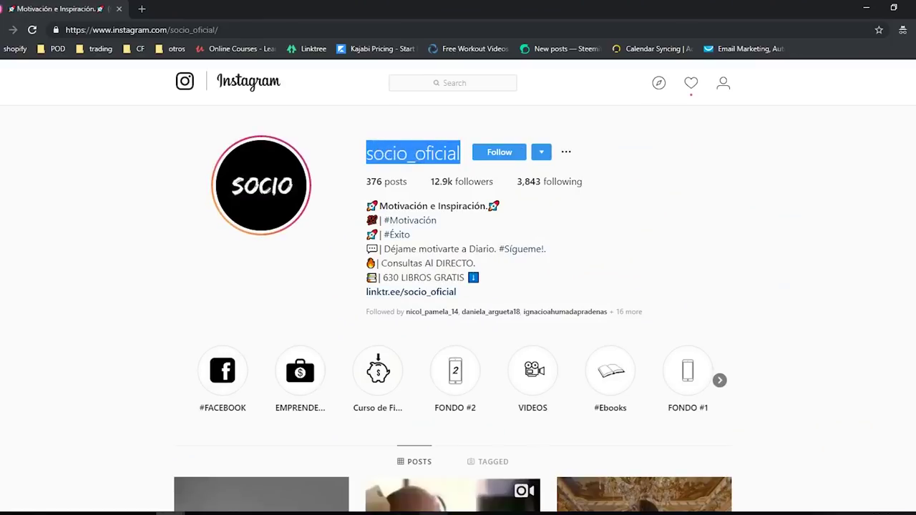
key(alt+Tab)
- Paste socio_oficial into the target accounts box and add its followers as a follow source
click(167, 263)
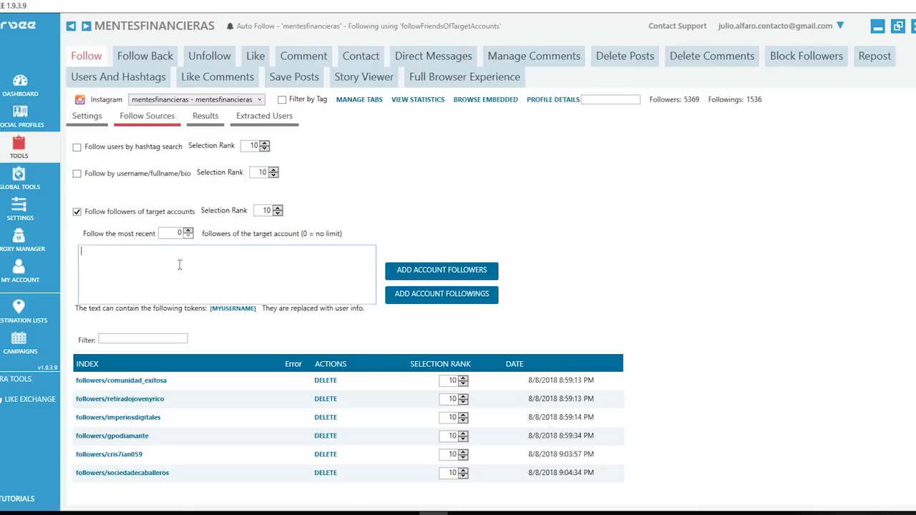
key(ctrl+v)
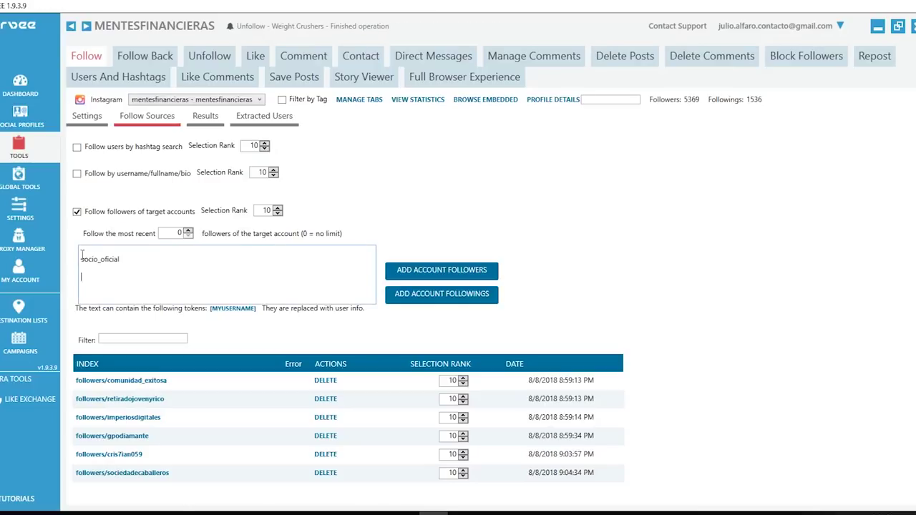
key(BackSpace)
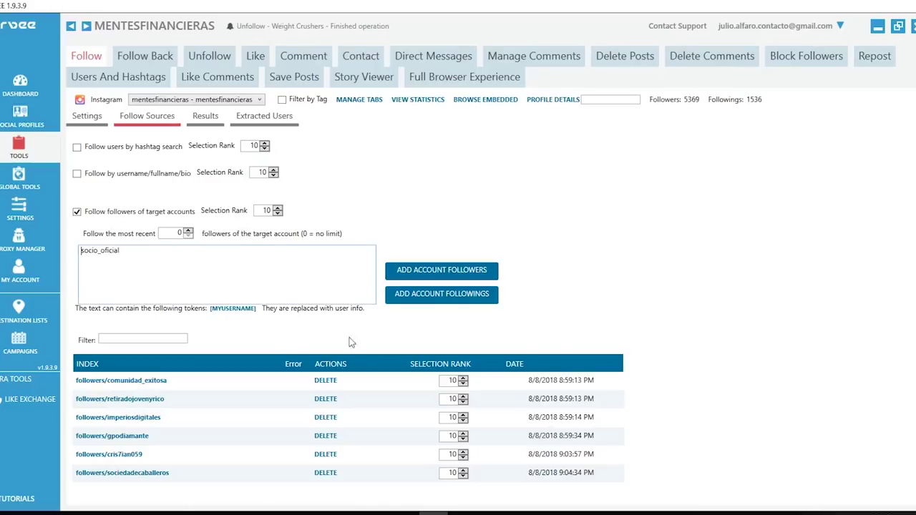
click(462, 272)
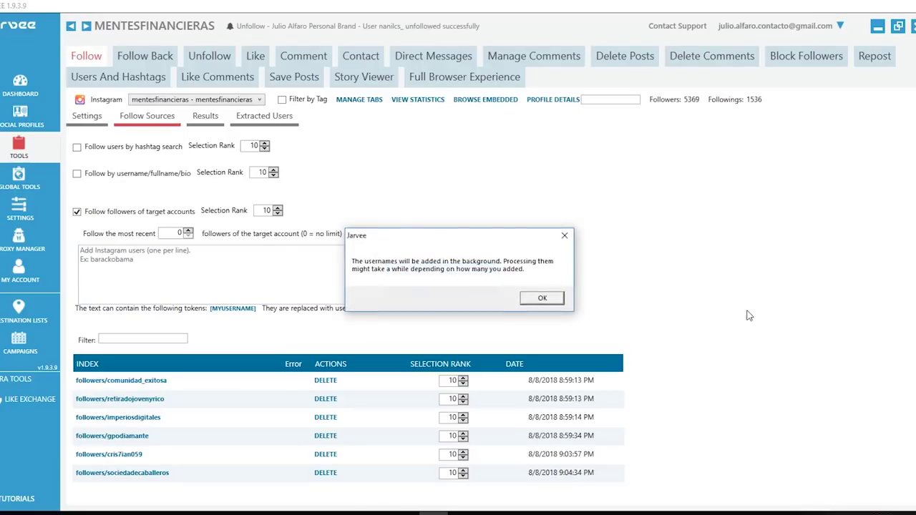
click(549, 298)
scroll(560, 300, down, 1)
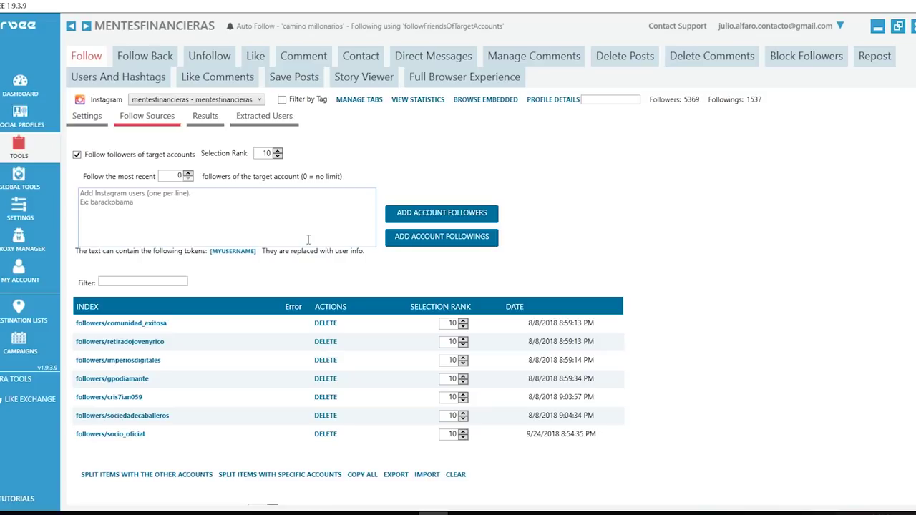
- Try dragging follow source rows such as comunidad_exitosa to reorder them
drag(146, 321, 153, 433)
scroll(741, 367, up, 2)
scroll(741, 366, down, 5)
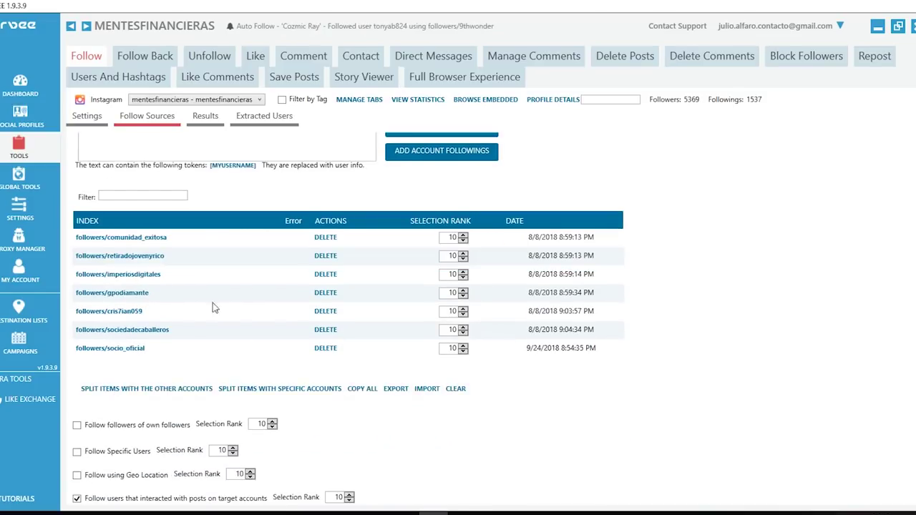
drag(182, 316, 203, 412)
- Review the follow sources list and the 'users that interacted' follow options
scroll(247, 367, up, 4)
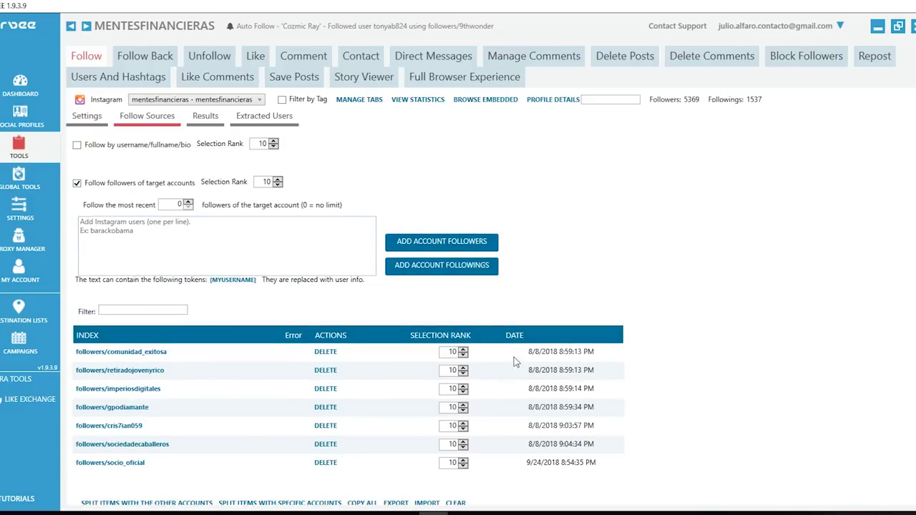
scroll(737, 333, down, 1)
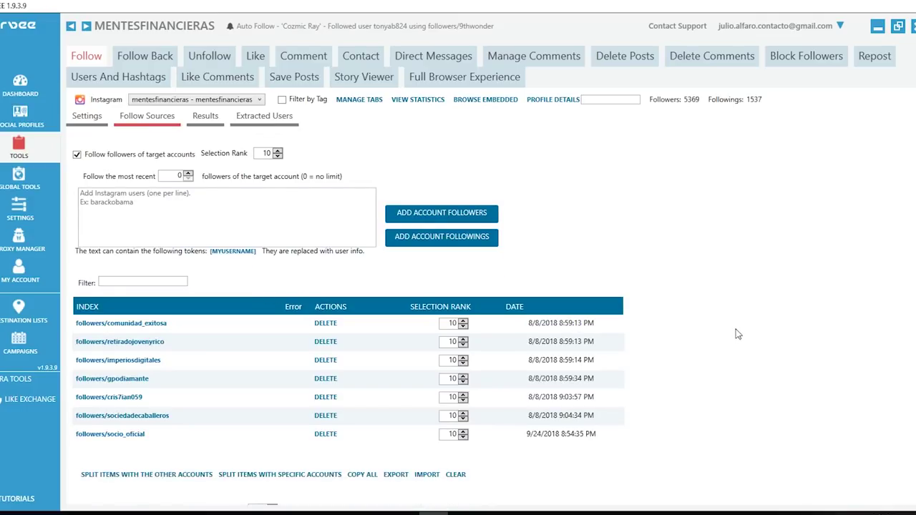
scroll(737, 333, down, 2)
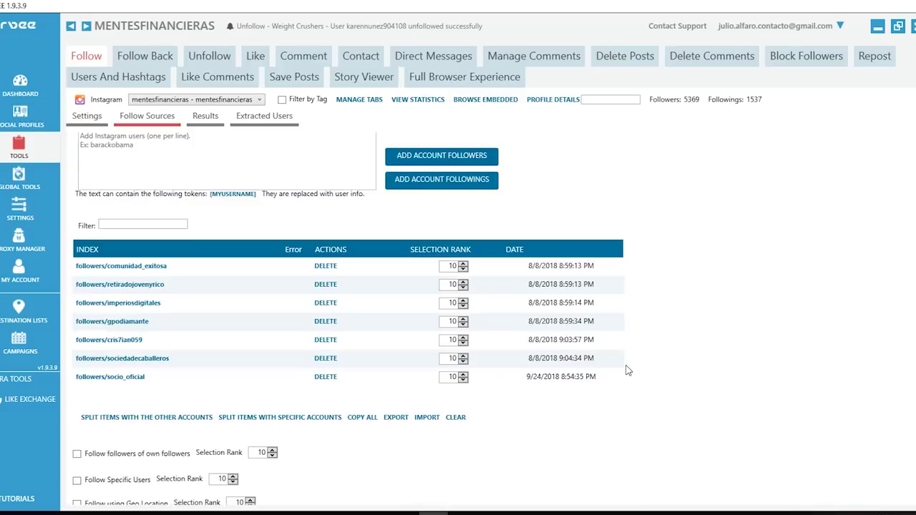
scroll(675, 419, up, 4)
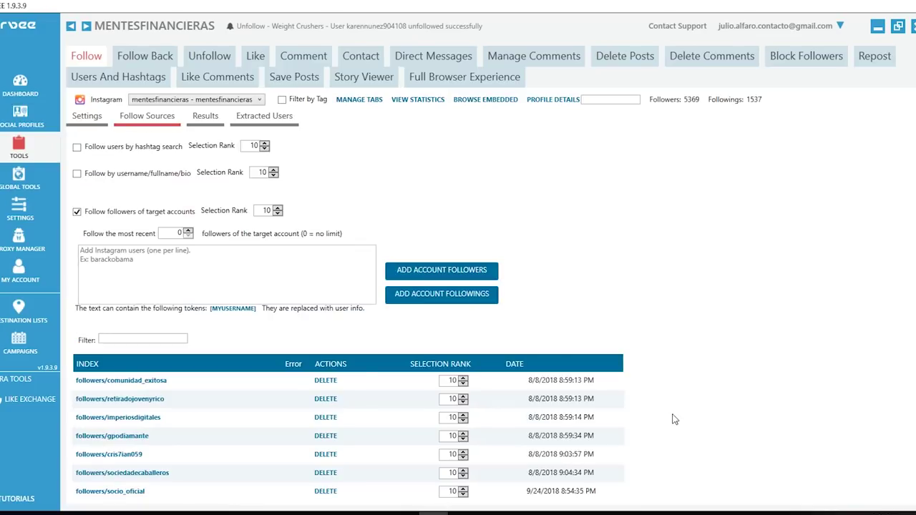
scroll(104, 208, down, 1)
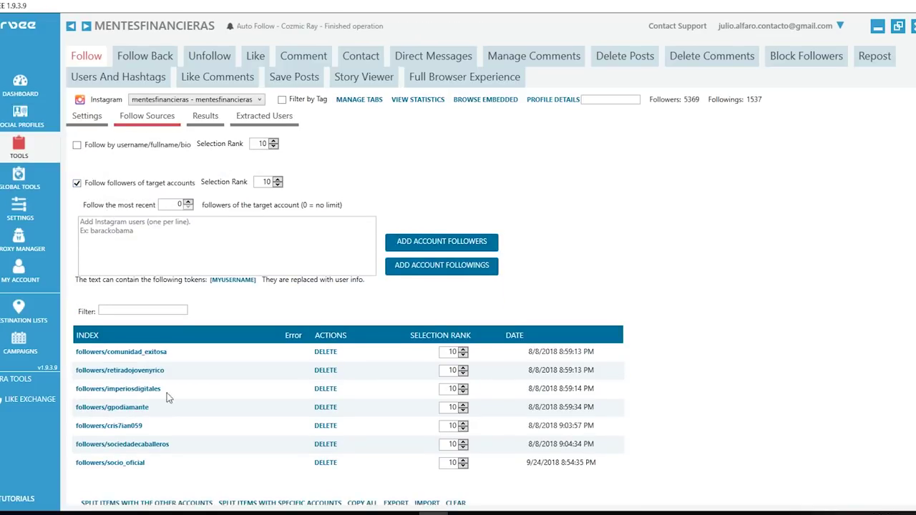
scroll(716, 380, down, 6)
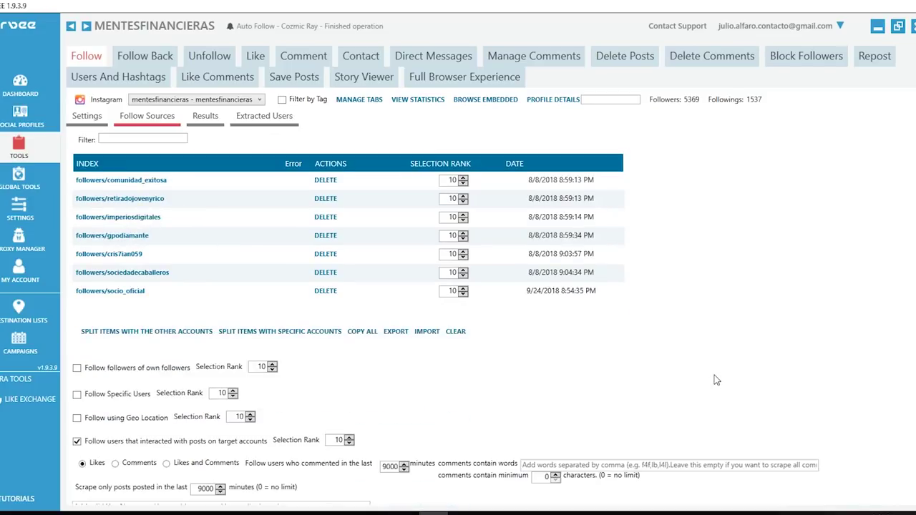
scroll(715, 380, down, 4)
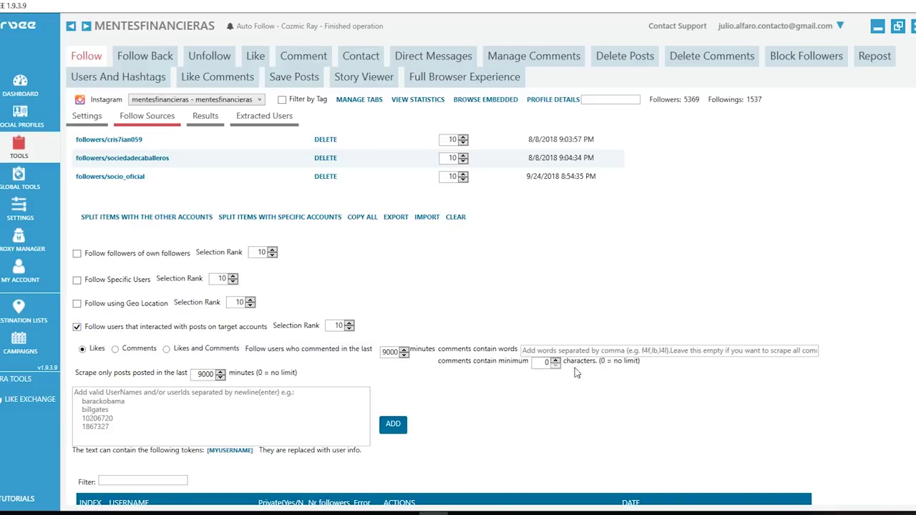
scroll(441, 298, up, 3)
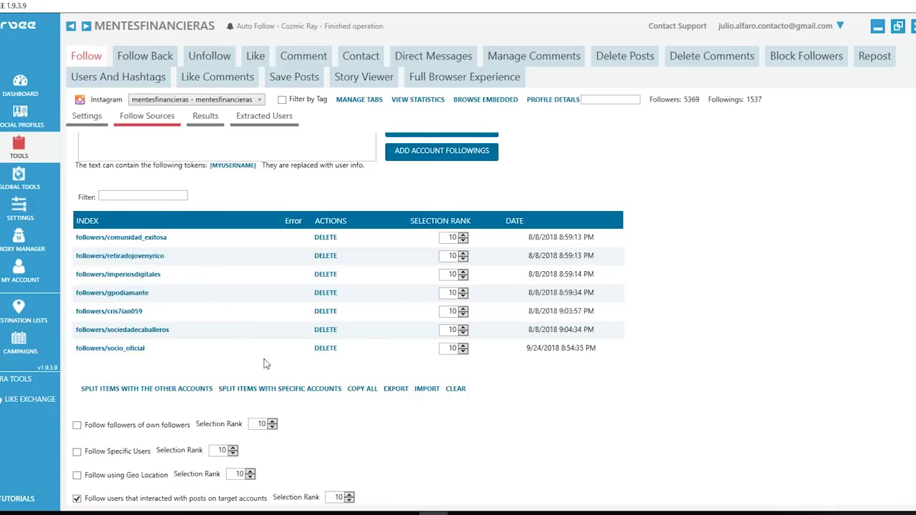
scroll(731, 379, down, 3)
scroll(730, 379, down, 2)
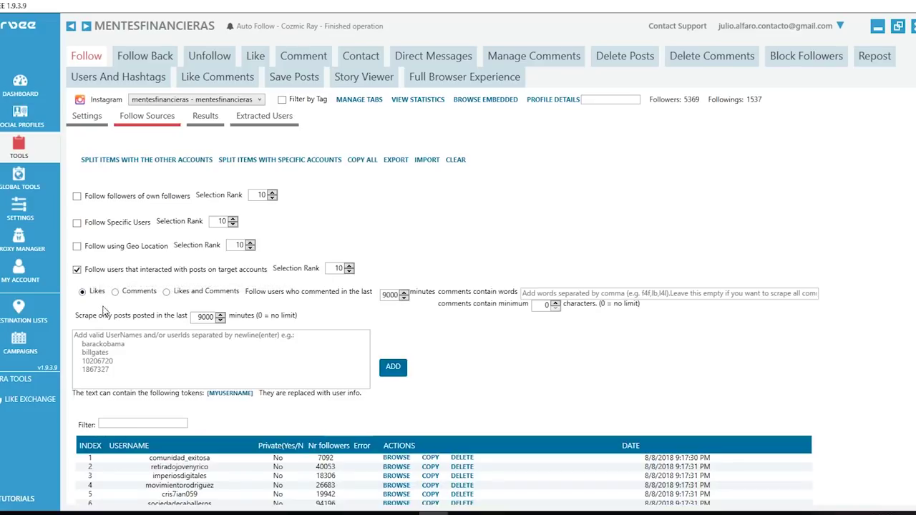
scroll(90, 298, up, 3)
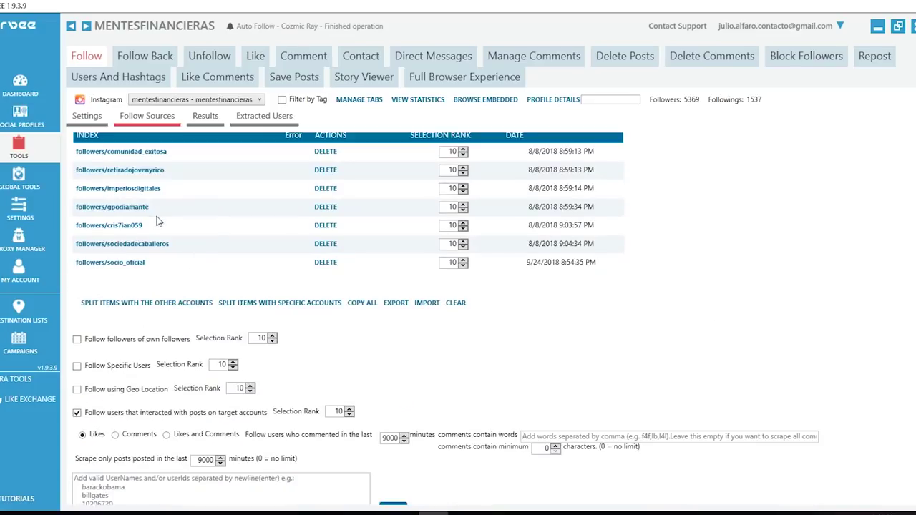
scroll(783, 340, up, 5)
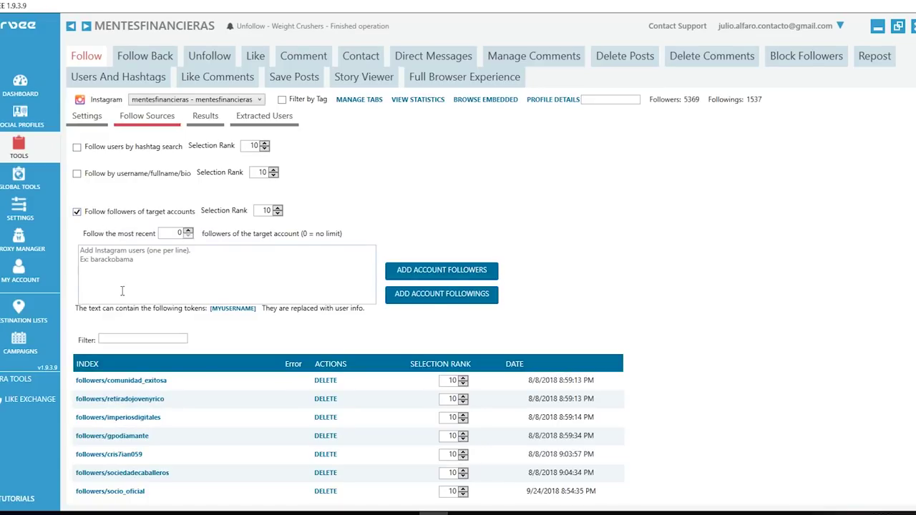
scroll(666, 340, down, 8)
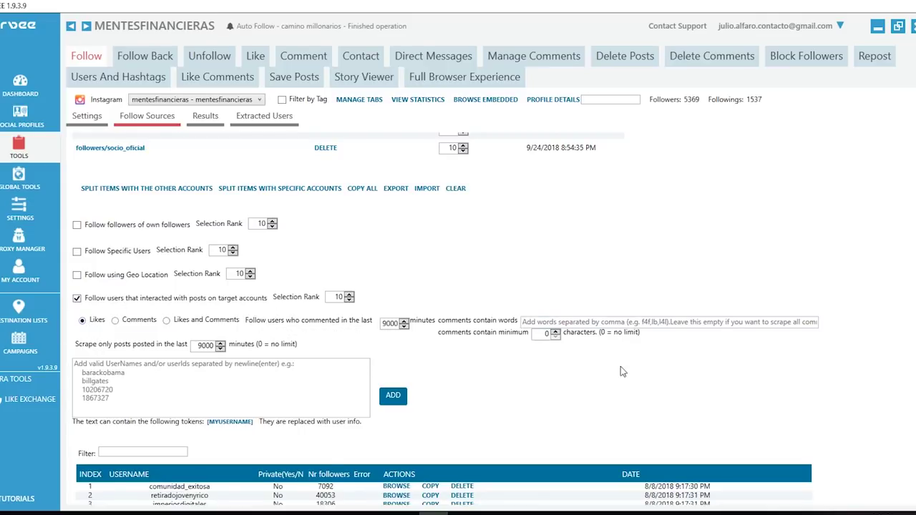
scroll(621, 366, up, 3)
scroll(619, 366, down, 4)
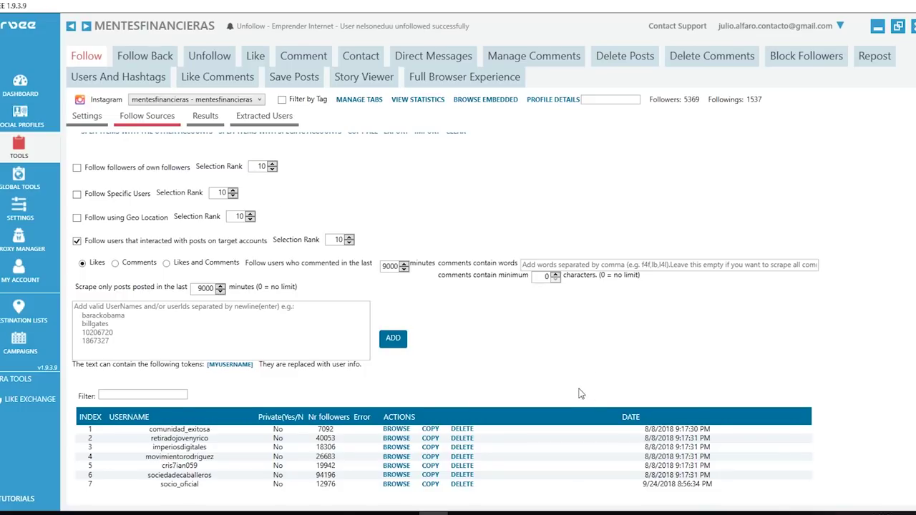
scroll(581, 393, down, 1)
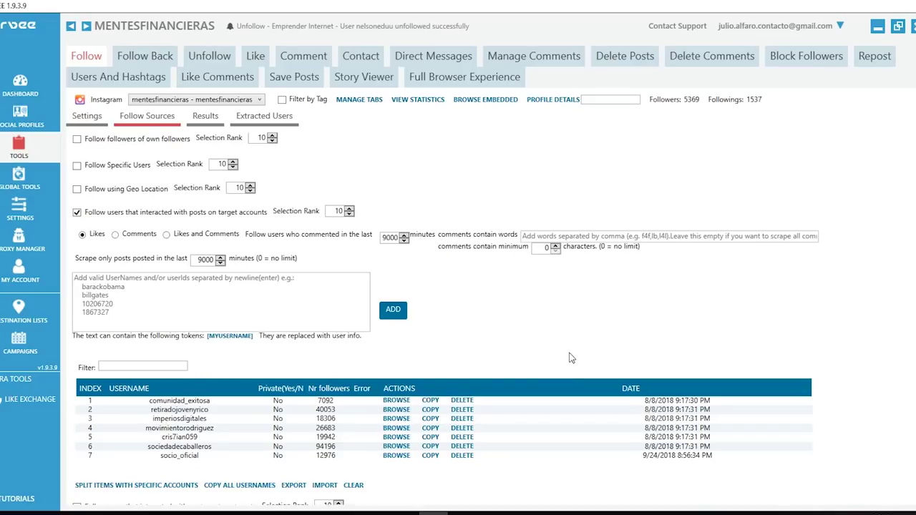
scroll(572, 358, down, 1)
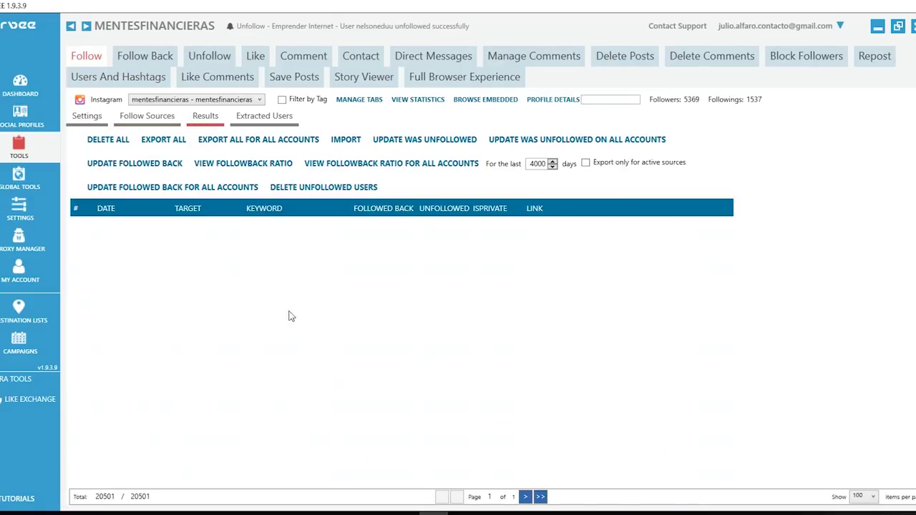
- Check the extracted users list, then open the Follow Back tool for mentesfinancieras
scroll(377, 337, down, 5)
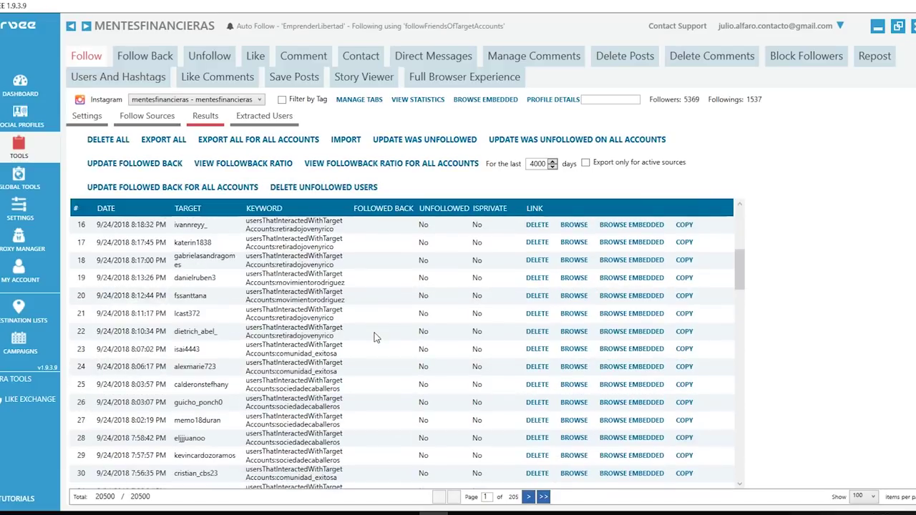
click(264, 122)
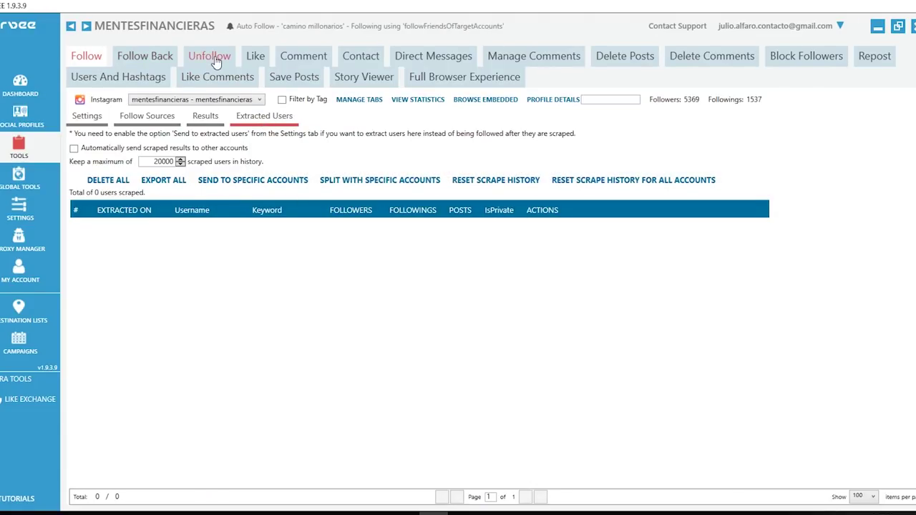
click(146, 58)
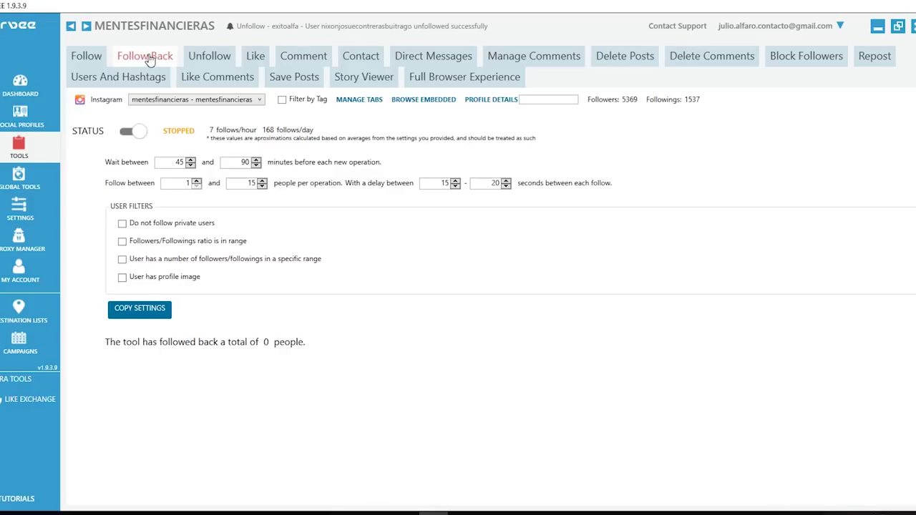
- Switch to the Unfollow tool's settings
click(207, 61)
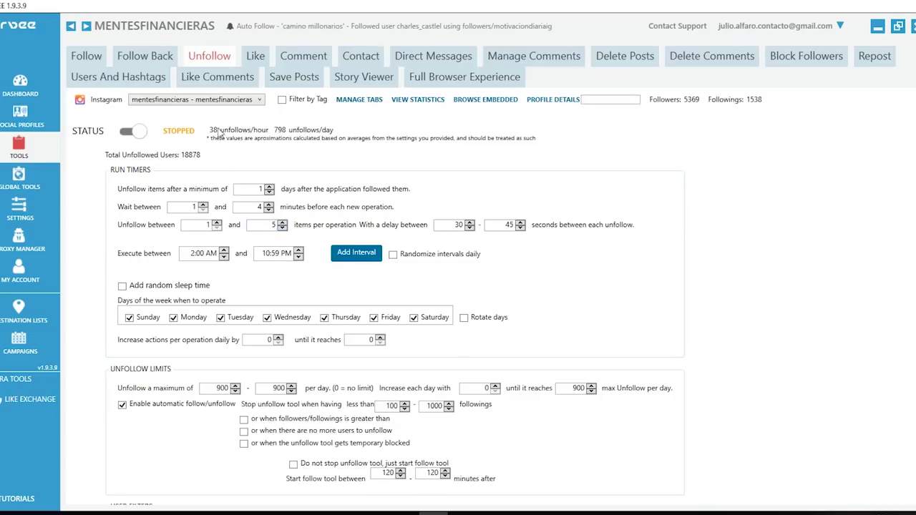
- Set the delay between unfollows to 35–55 seconds
double_click(503, 224)
text(55)
double_click(458, 225)
text(35)
text(4)
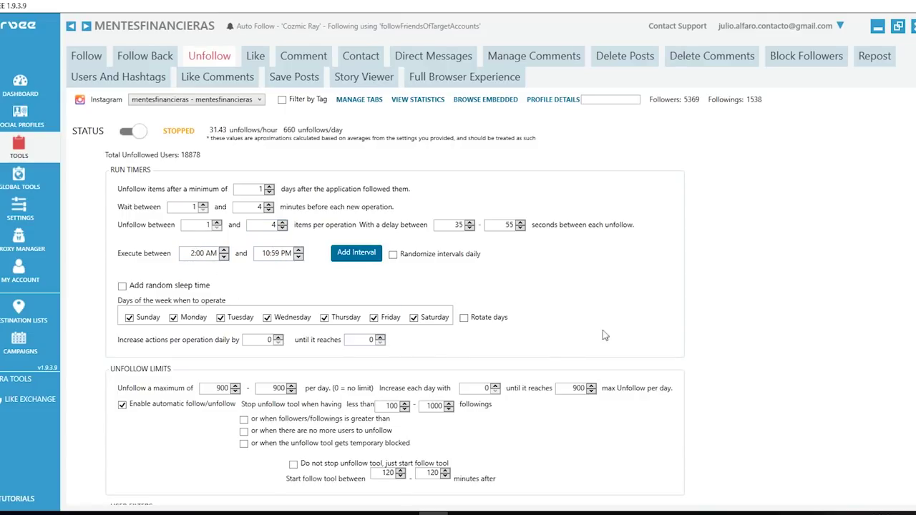
- Set the daily unfollow maximum to 700–700, increasing by 25 per day up to 950
scroll(765, 269, down, 3)
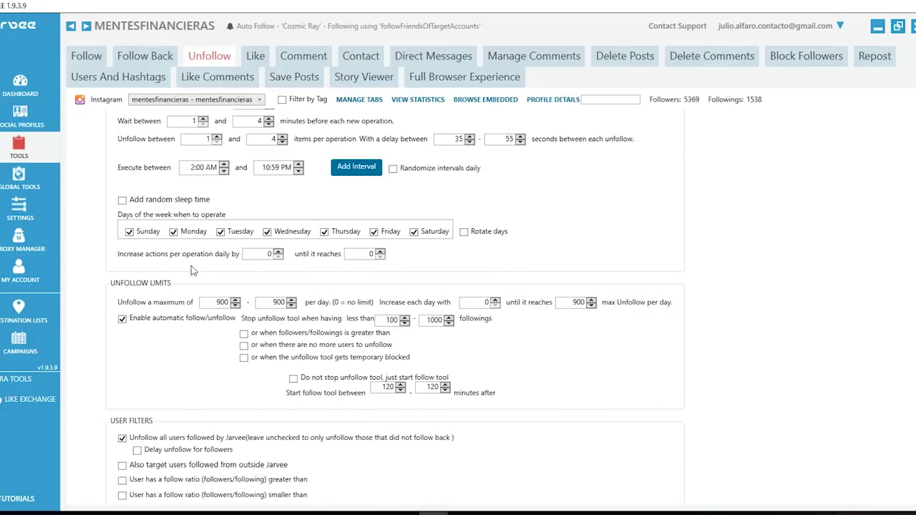
scroll(850, 246, down, 2)
double_click(221, 245)
text(700)
double_click(277, 245)
text(700)
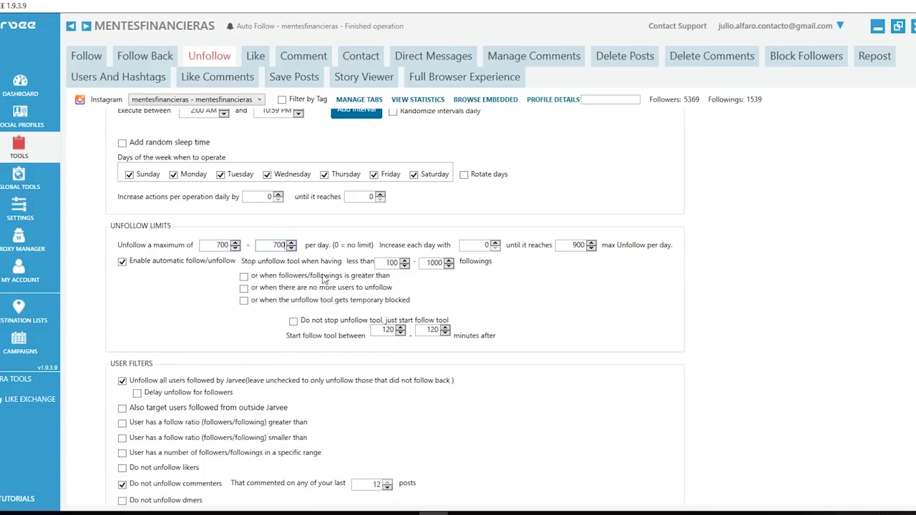
double_click(478, 246)
text(25)
double_click(576, 246)
text(950)
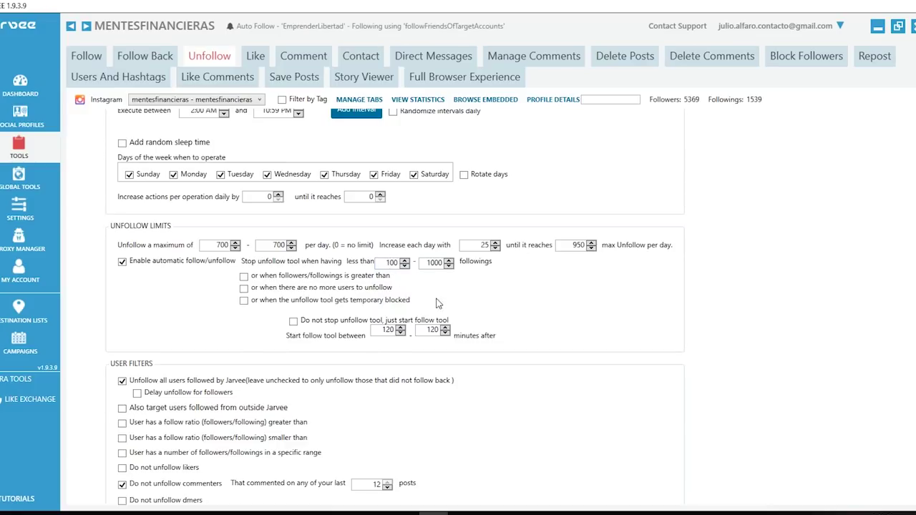
- Stop unfollowing when followings drop below 500
scroll(439, 305, up, 2)
scroll(820, 359, down, 2)
double_click(389, 263)
text(5000)
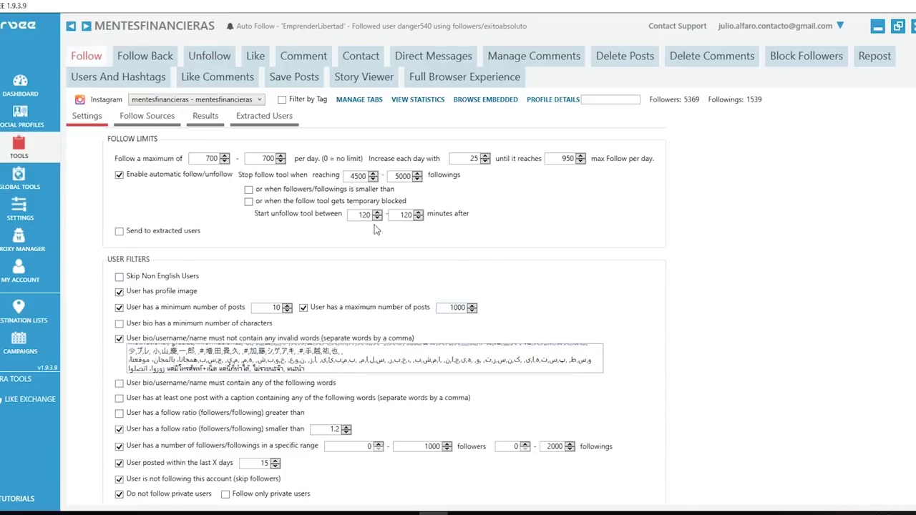
scroll(378, 230, up, 3)
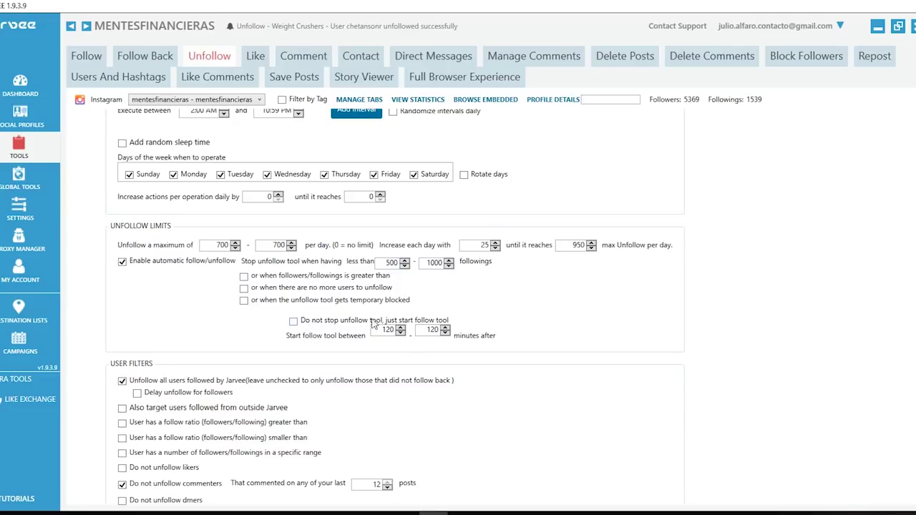
click(85, 60)
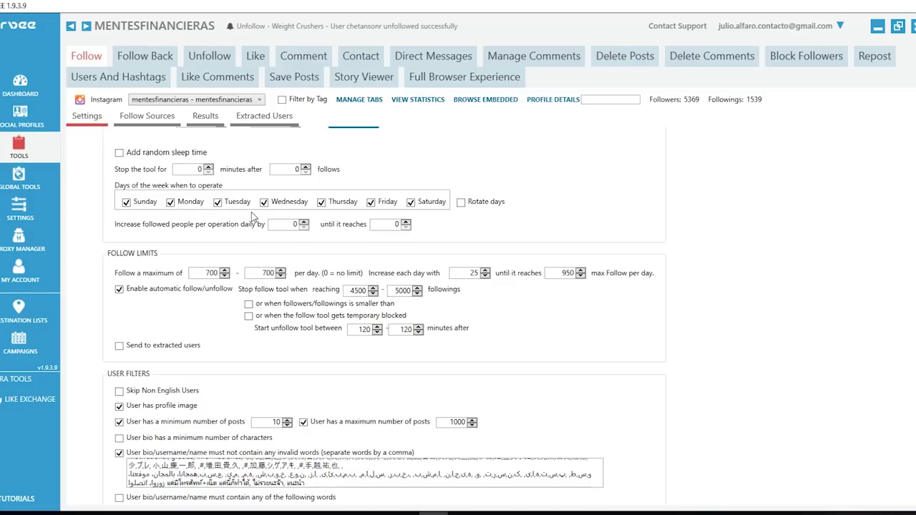
scroll(693, 277, up, 3)
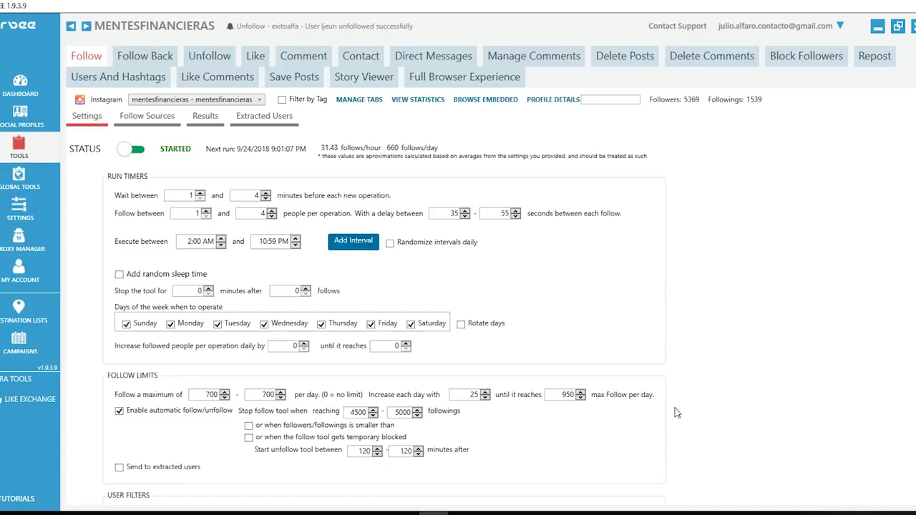
double_click(357, 413)
click(771, 485)
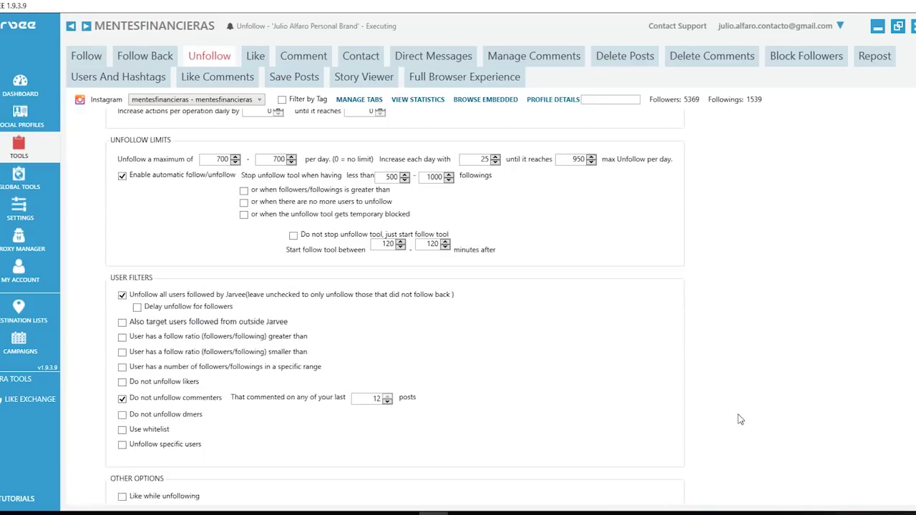
scroll(703, 405, up, 2)
scroll(712, 369, down, 2)
- Tick 'Do not unfollow likers' so users who liked the last 10 posts are spared
scroll(258, 234, down, 1)
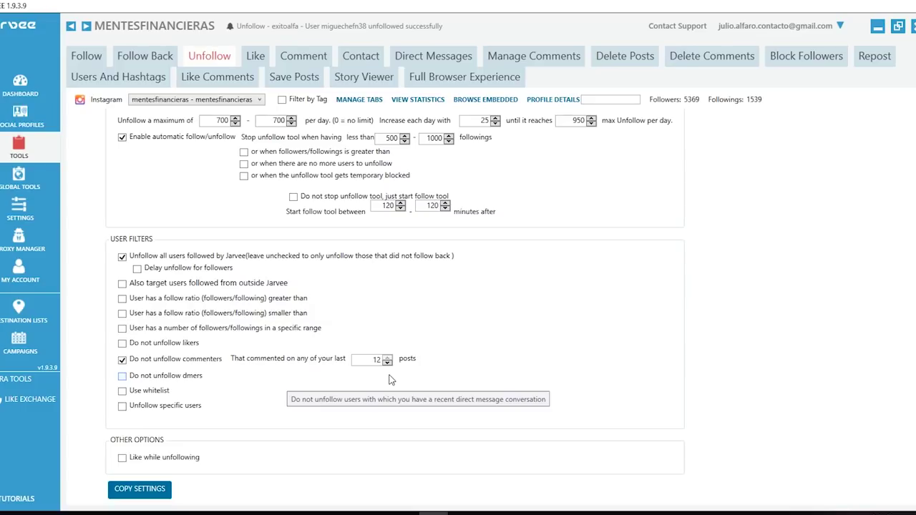
click(122, 344)
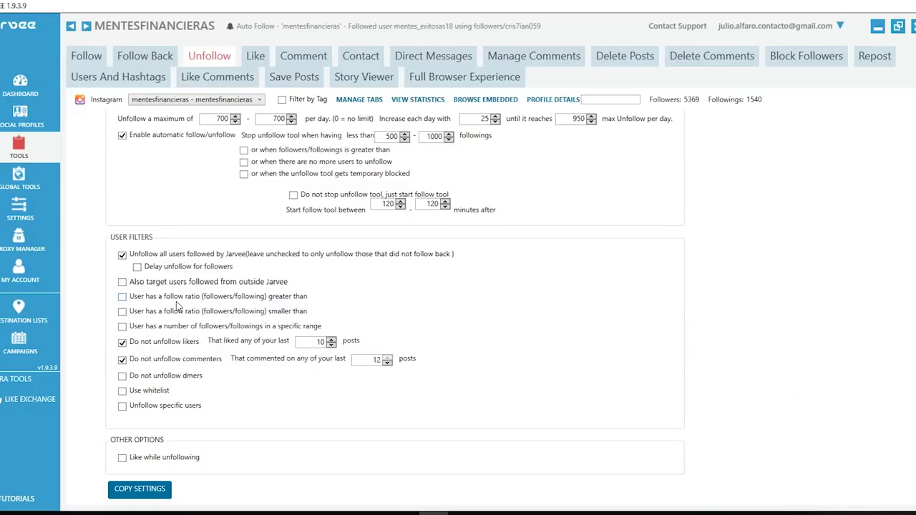
- Copy the Unfollow settings to the pending Instagram account
click(147, 494)
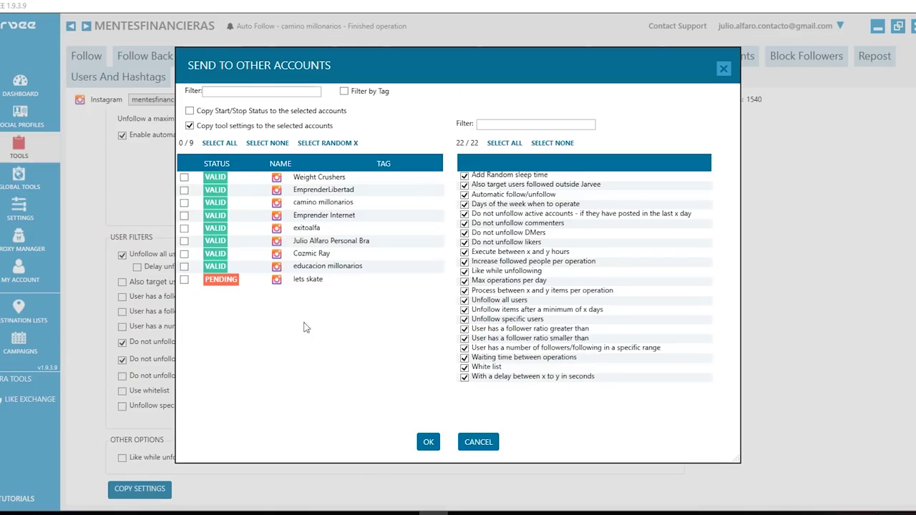
click(184, 280)
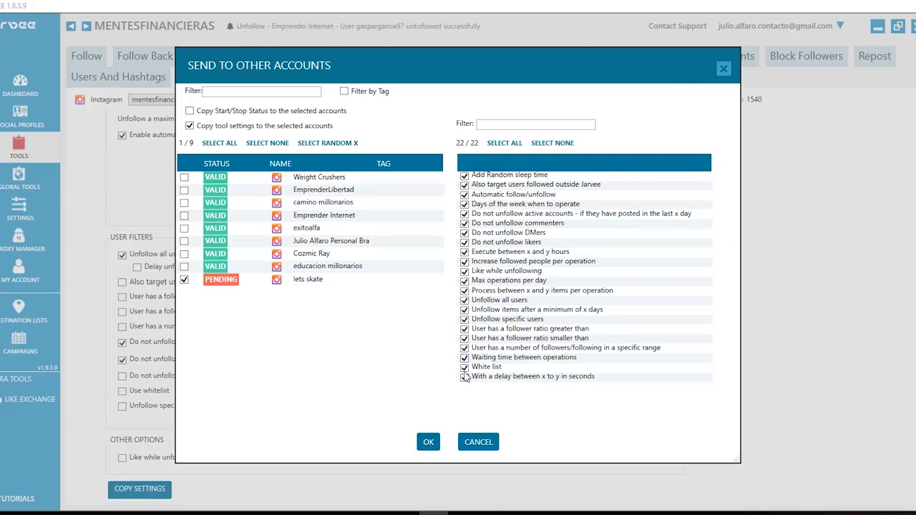
click(427, 443)
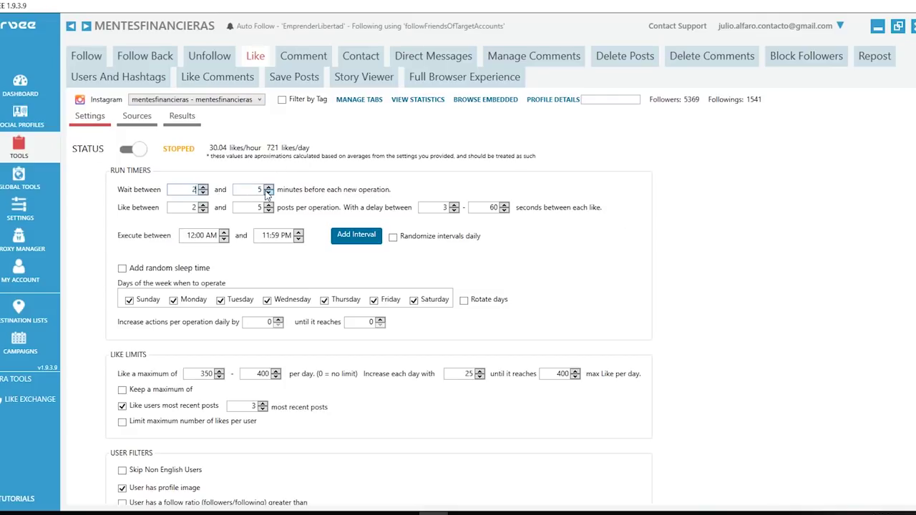
- Set the Like wait between operations to 2–6 minutes and 1–3 posts per operation
double_click(252, 190)
text(6)
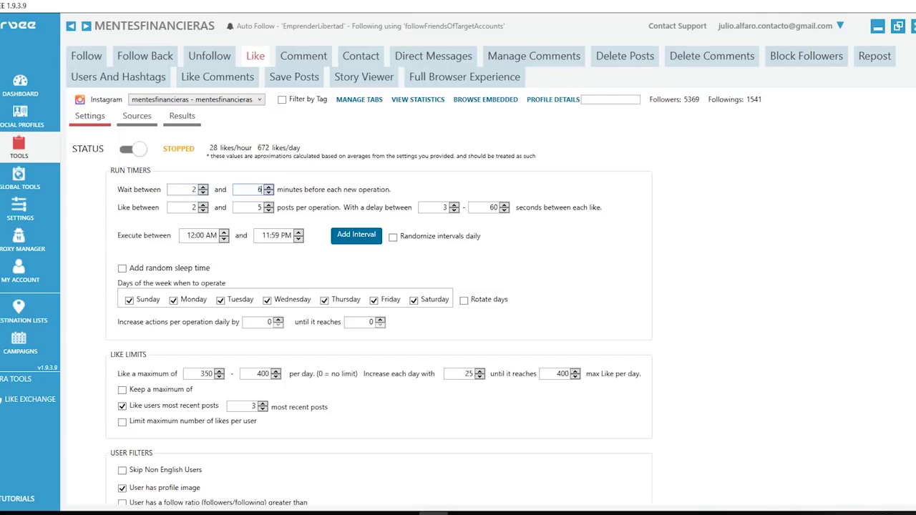
double_click(191, 207)
text(1)
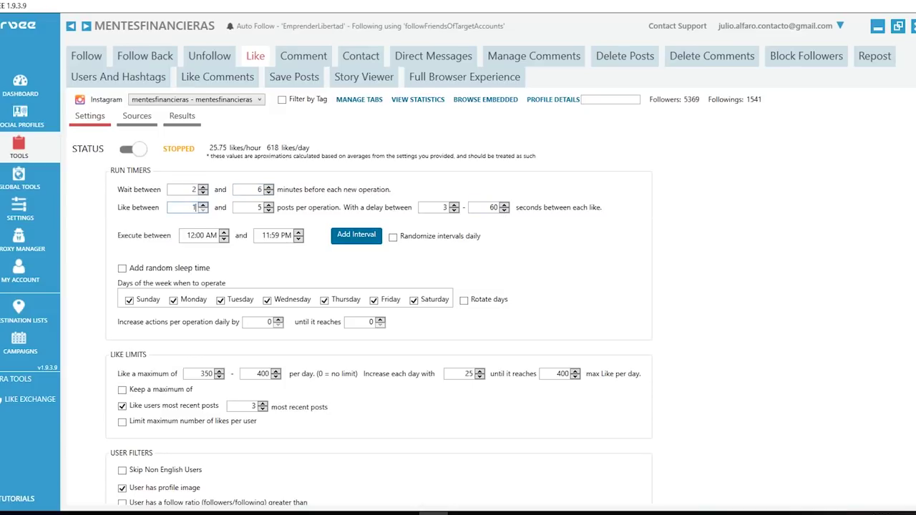
double_click(250, 207)
text(3)
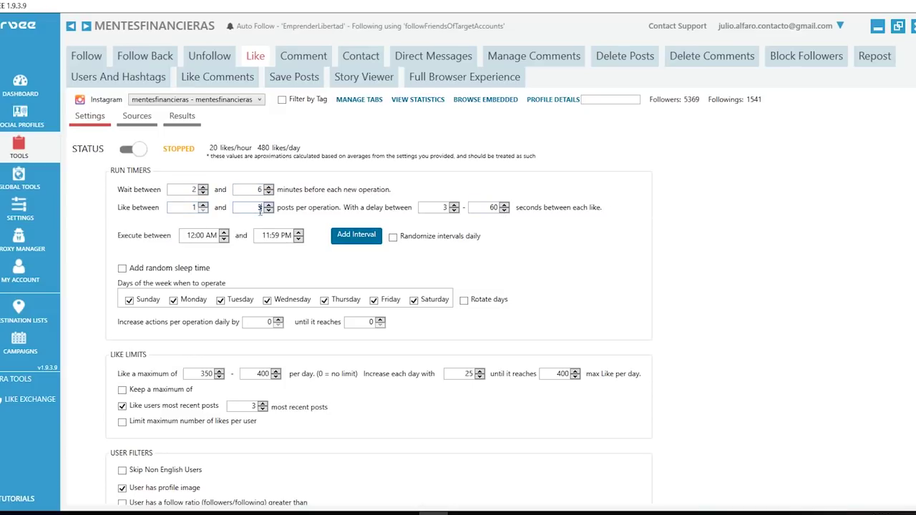
- Set the delay between likes to 10–80 seconds
double_click(444, 208)
text(10)
click(487, 208)
double_click(484, 207)
text(80)
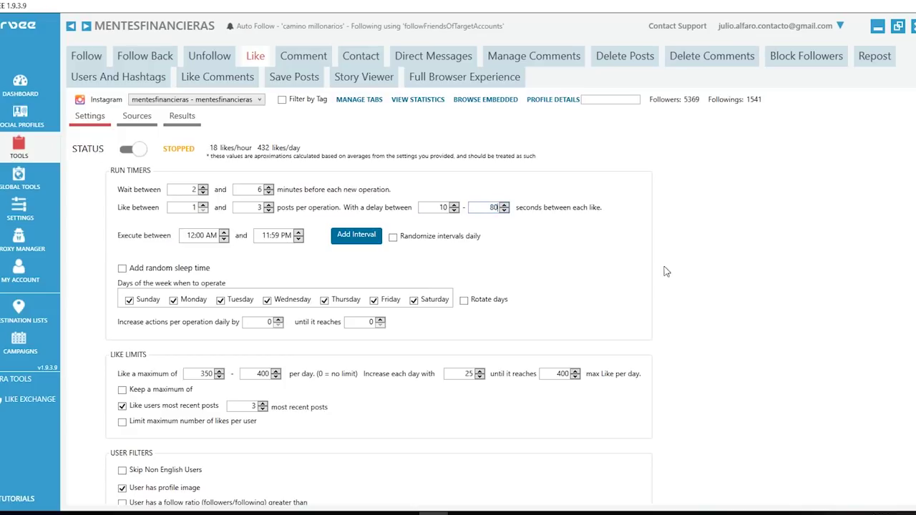
- Set the Like tool to run between 2:00 AM and 10:59 PM
click(192, 237)
text(2)
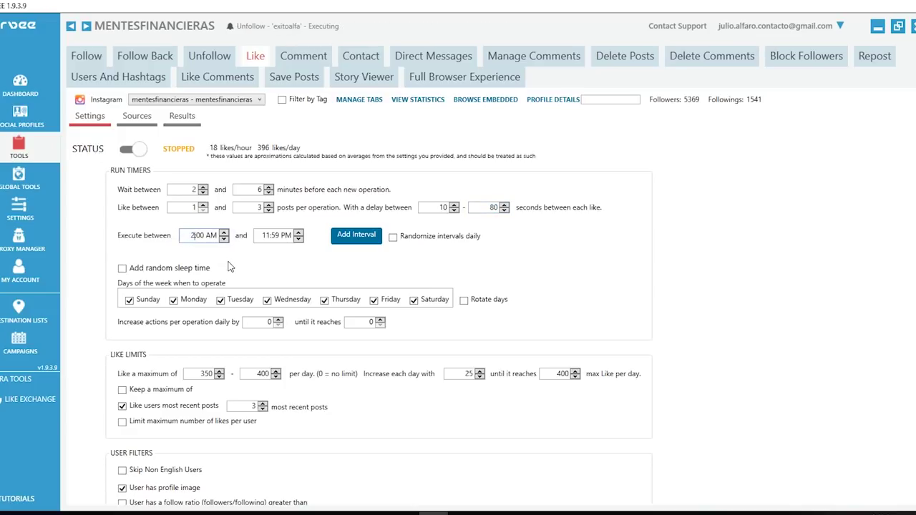
click(262, 235)
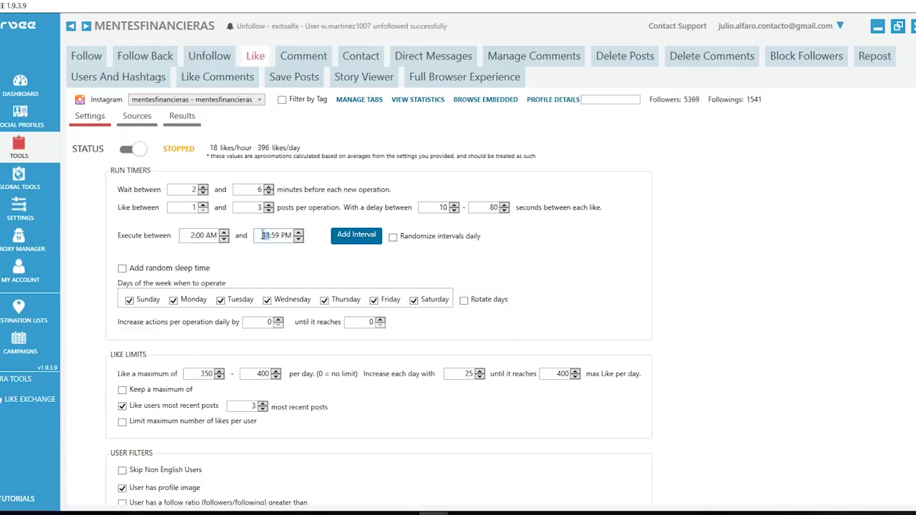
text(10)
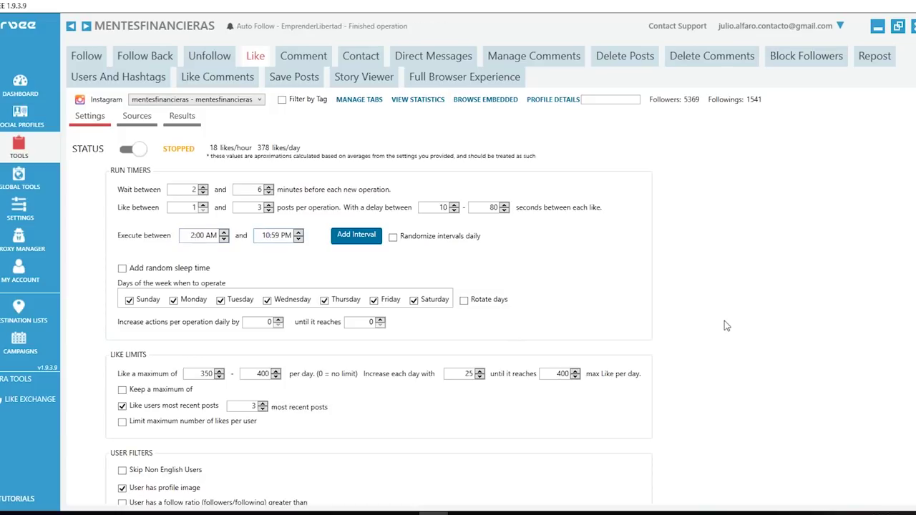
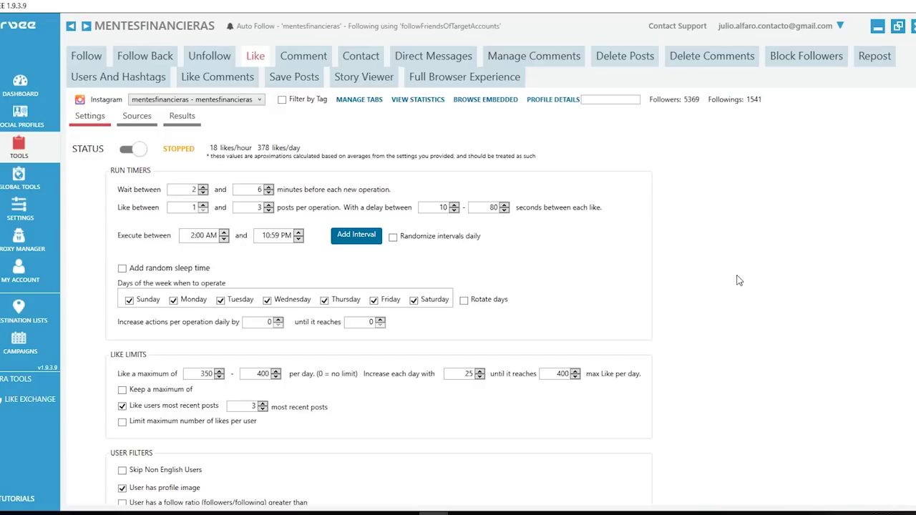
- Restart the mentesfinancieras Follow tool by switching its status off and back on
scroll(740, 291, down, 3)
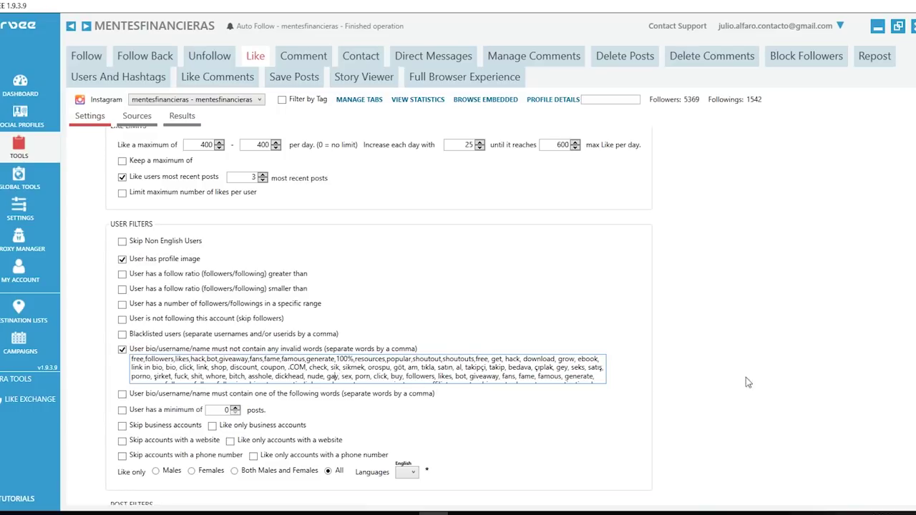
scroll(764, 386, down, 2)
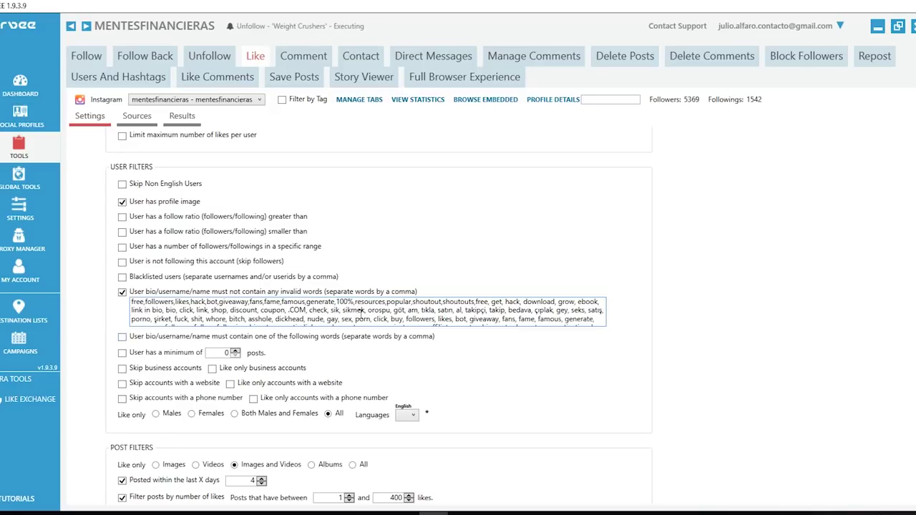
scroll(677, 354, down, 6)
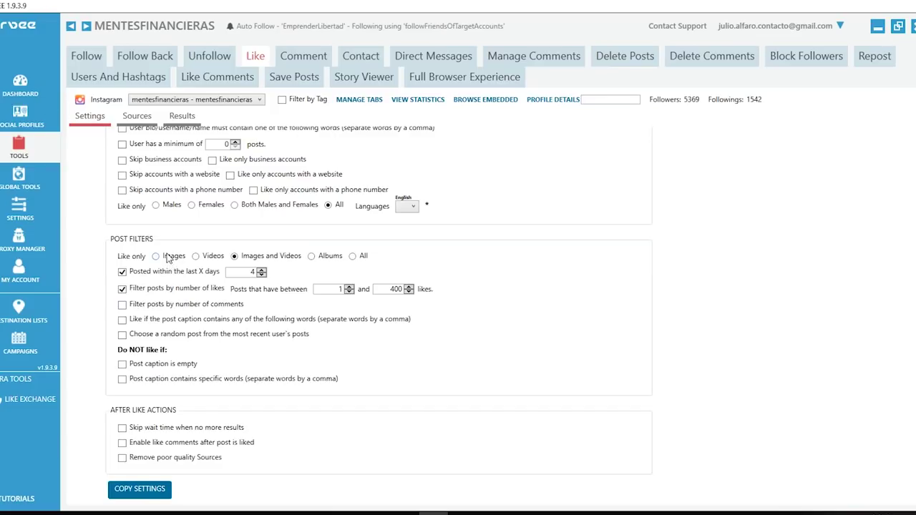
scroll(222, 279, up, 5)
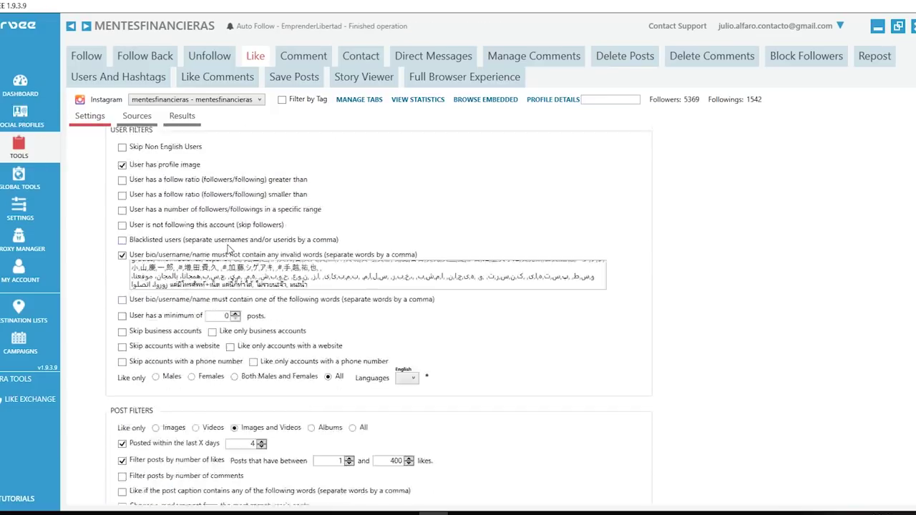
scroll(221, 279, up, 3)
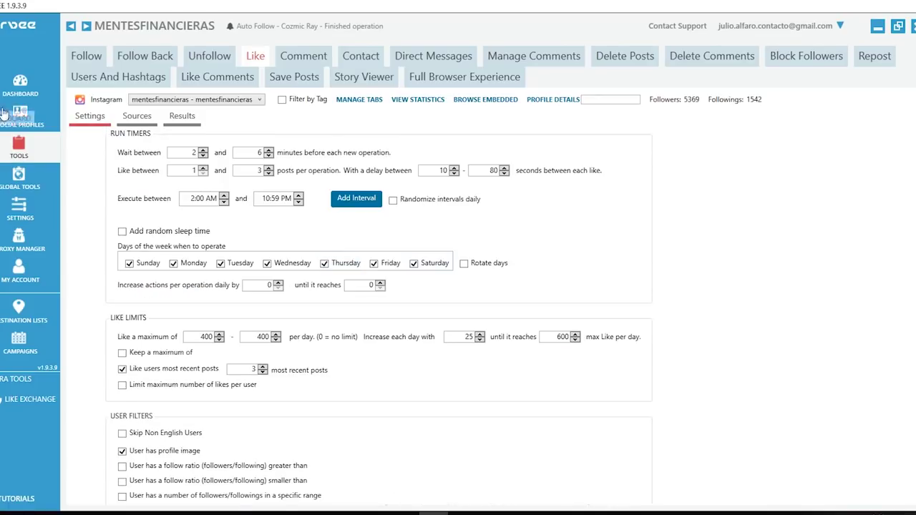
click(95, 58)
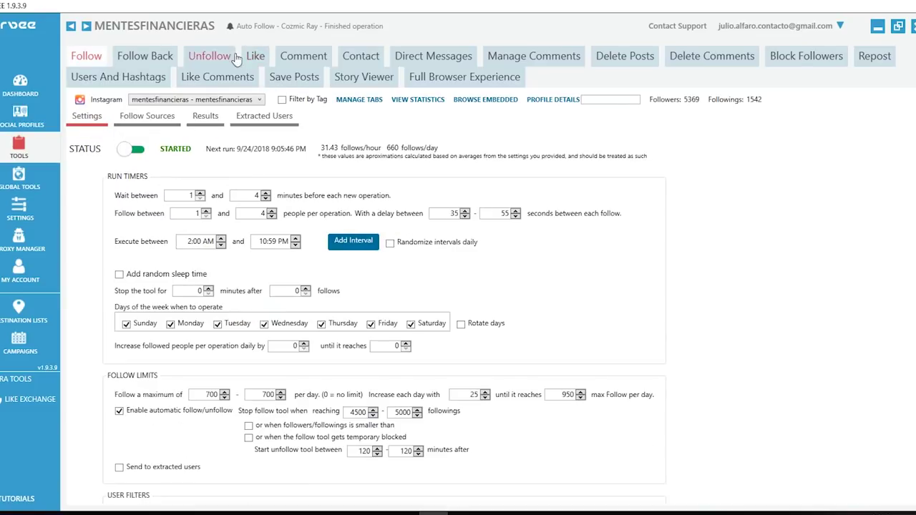
click(132, 150)
click(132, 152)
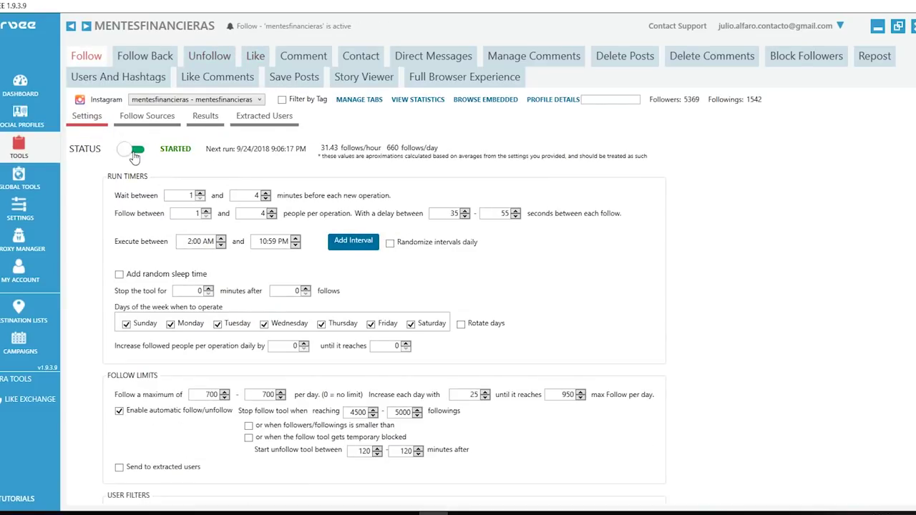
- Glance at the Unfollow settings, return to Follow, then go to the Proxy Manager
click(211, 60)
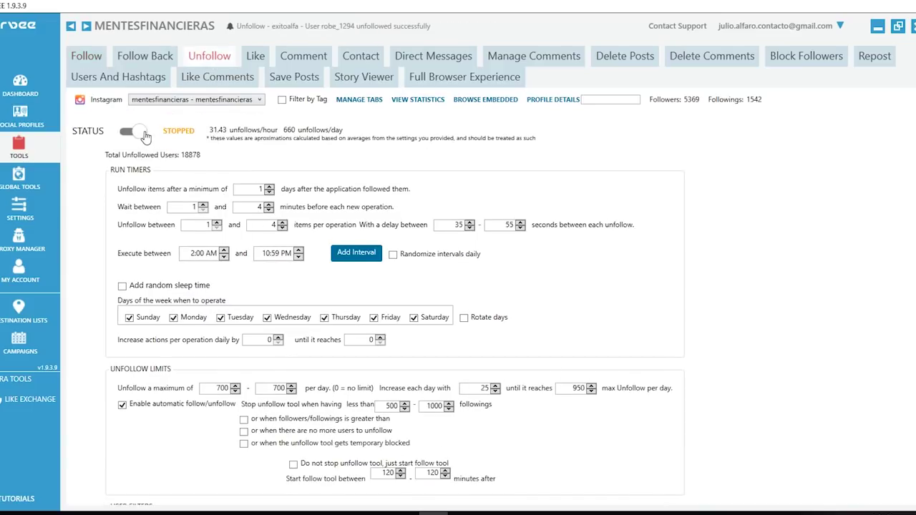
click(95, 60)
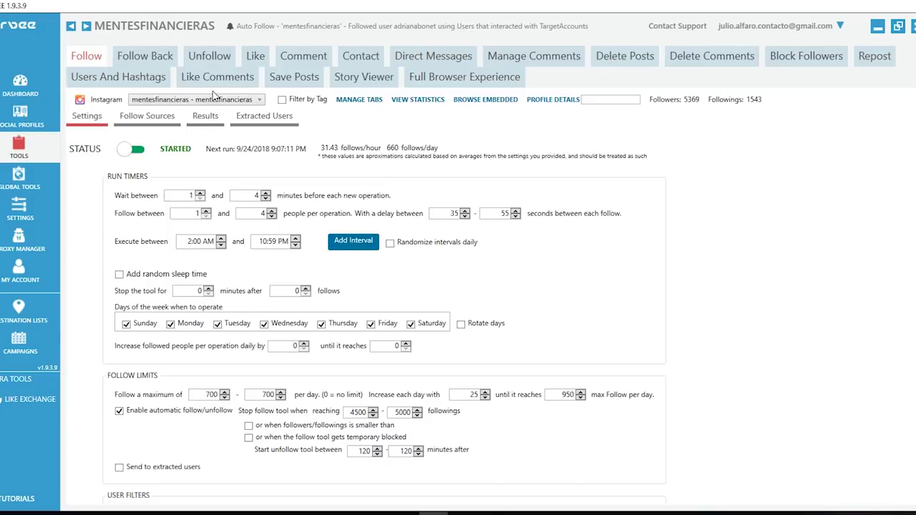
click(27, 245)
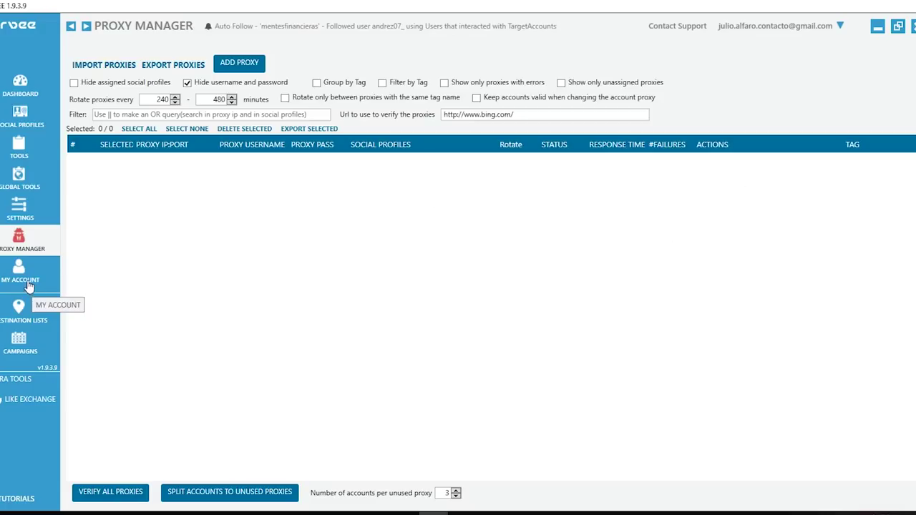
- Go through My Account to the Destination Lists overview
click(29, 286)
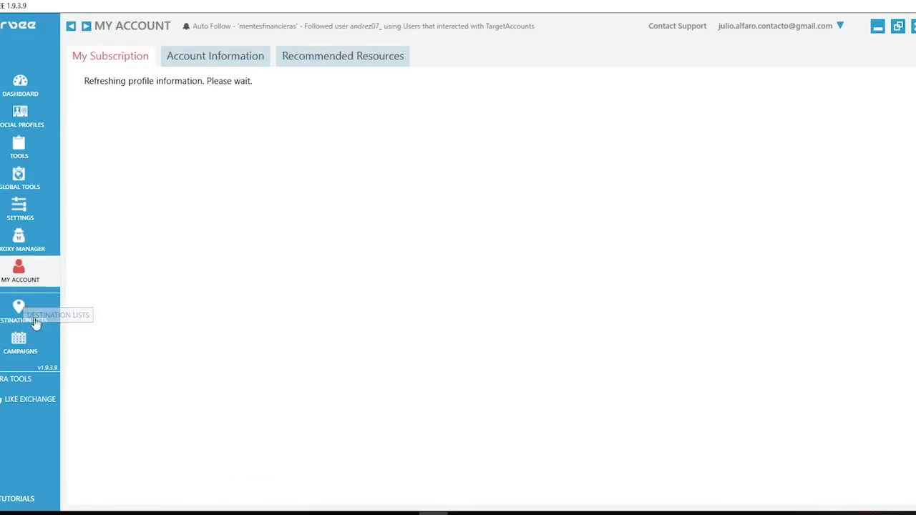
click(30, 314)
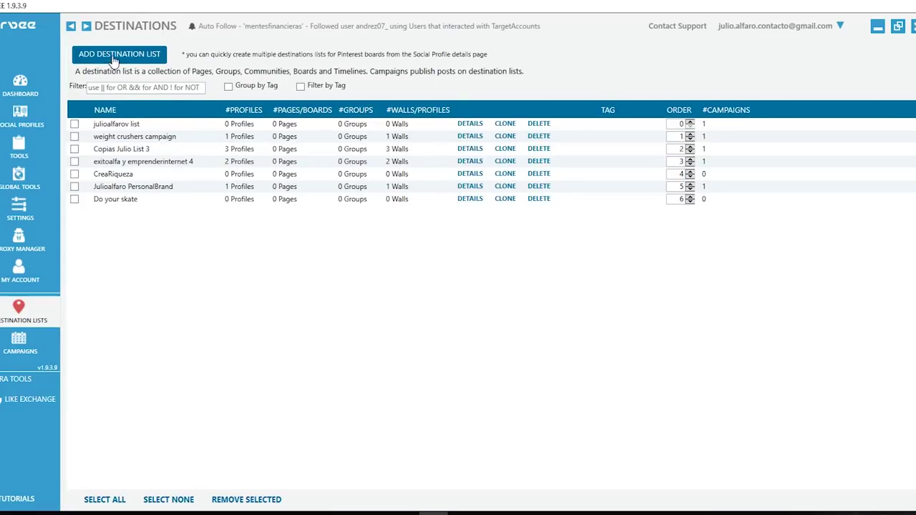
- Add destination list 'Mentes Financieras' with the mentesfinancieras account's Wall/Profile ticked
click(113, 60)
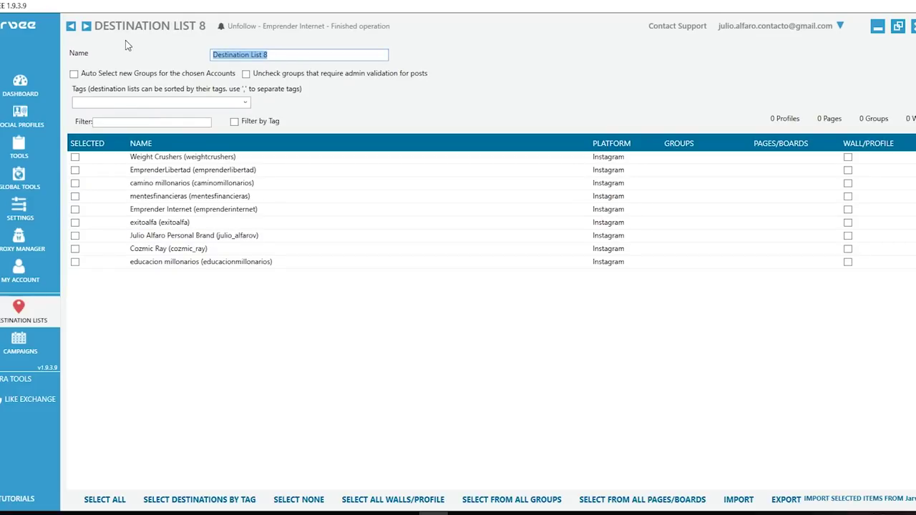
text(Men)
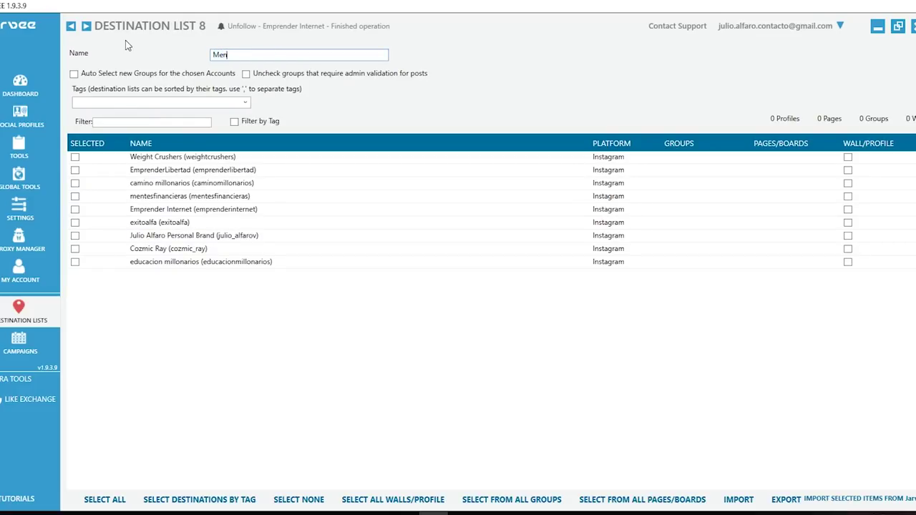
text(tes Financieras)
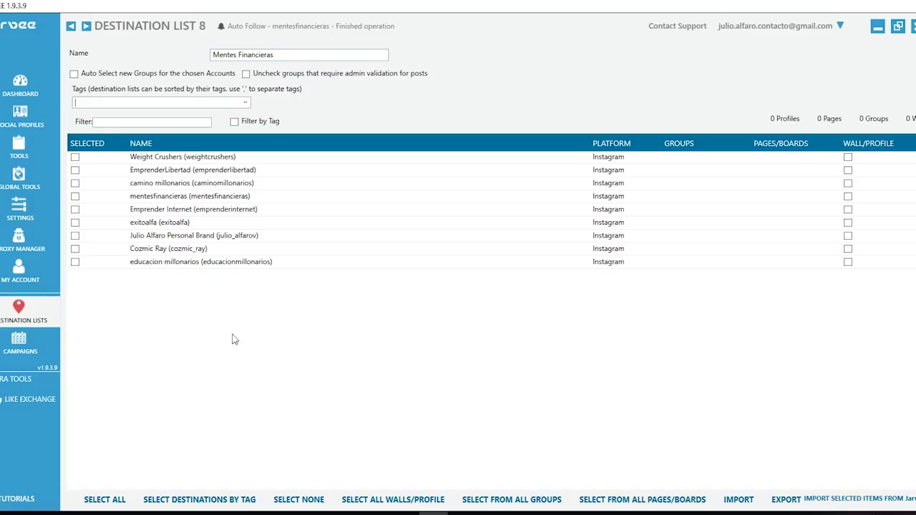
click(75, 197)
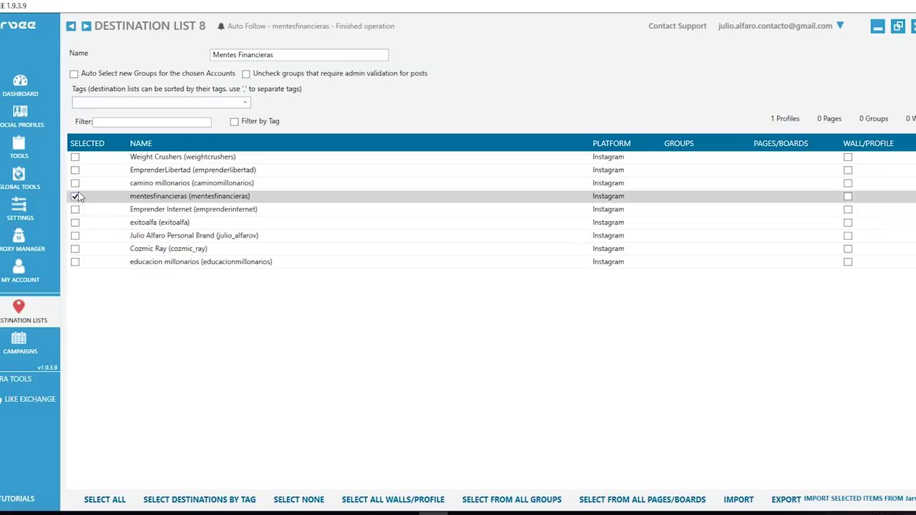
click(848, 198)
click(26, 347)
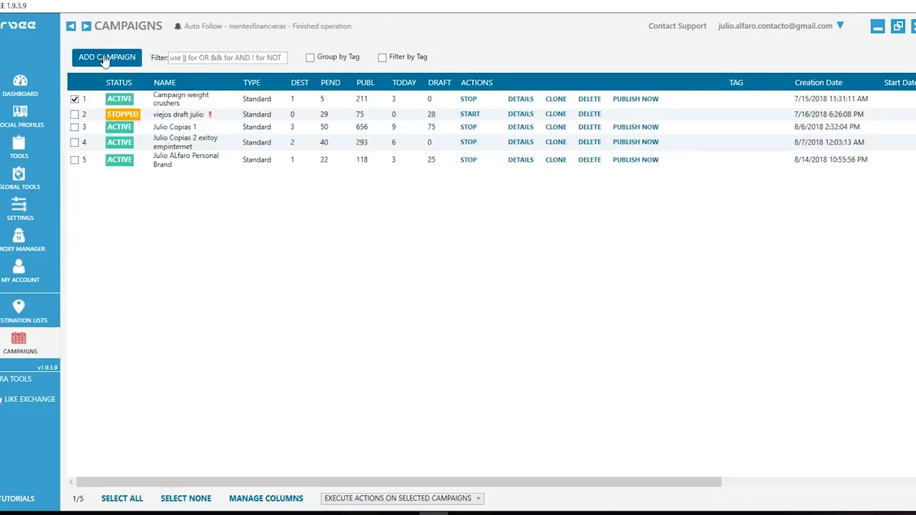
- Add a standard campaign named 'mentes financieras' and go to its What To Publish section
click(105, 59)
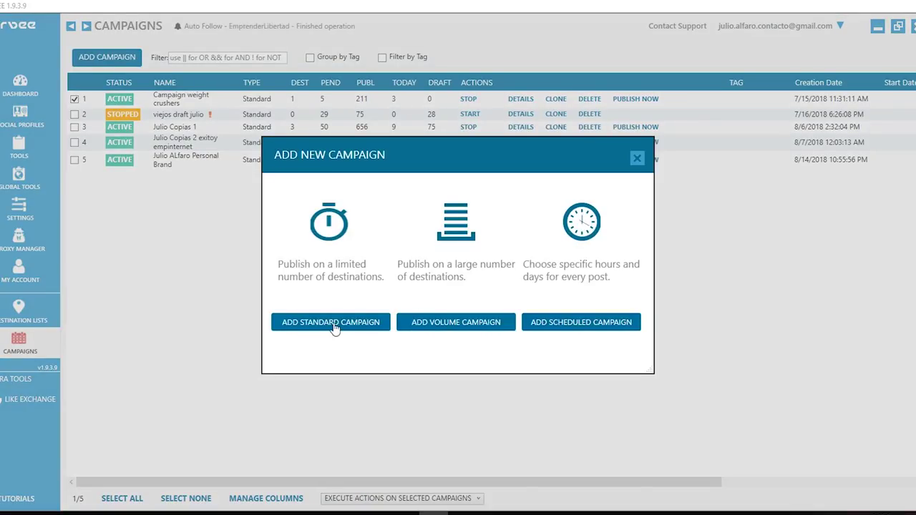
click(331, 328)
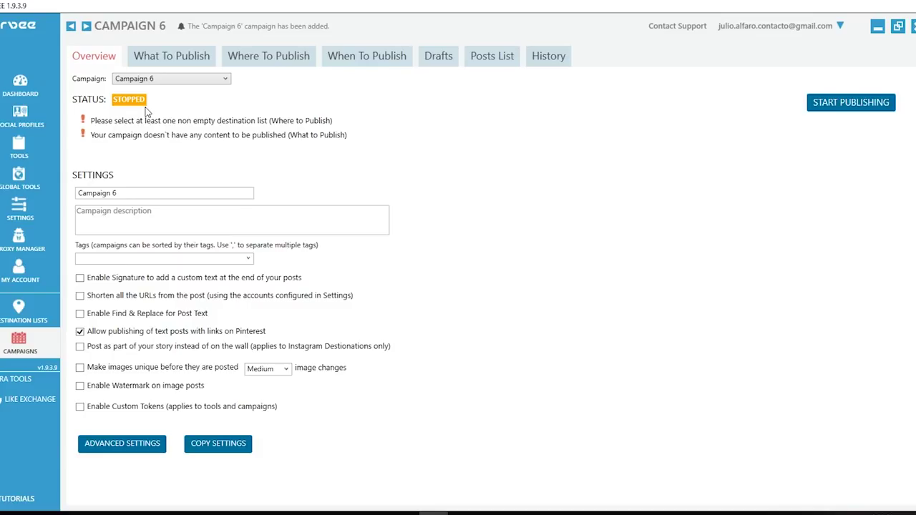
triple_click(129, 193)
text(mentes financieras)
click(223, 219)
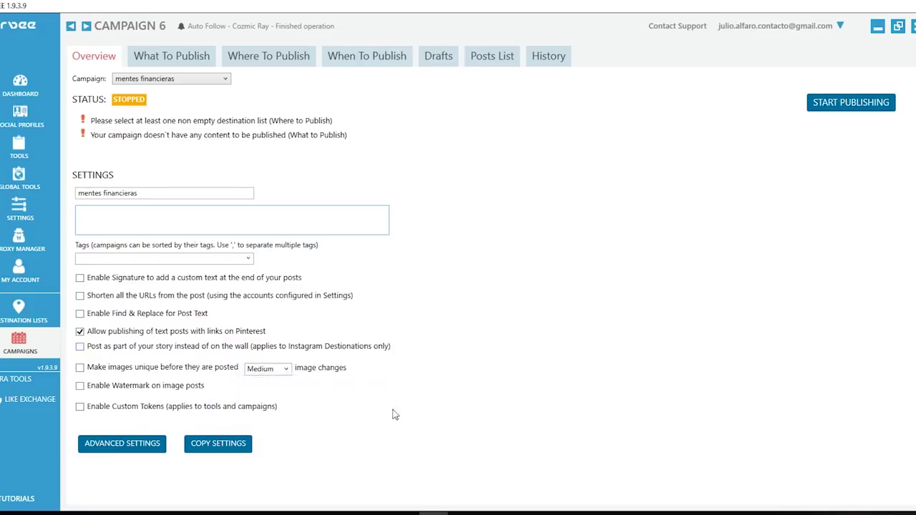
click(154, 63)
- Copy the Instagram post's caption and hashtags from Chrome for the campaign's single post
click(190, 178)
key(alt+Tab)
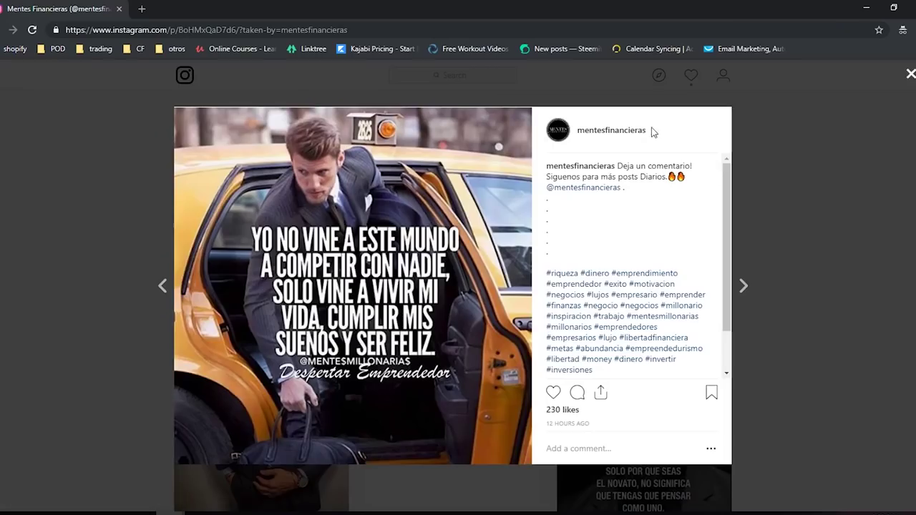
drag(624, 169, 612, 294)
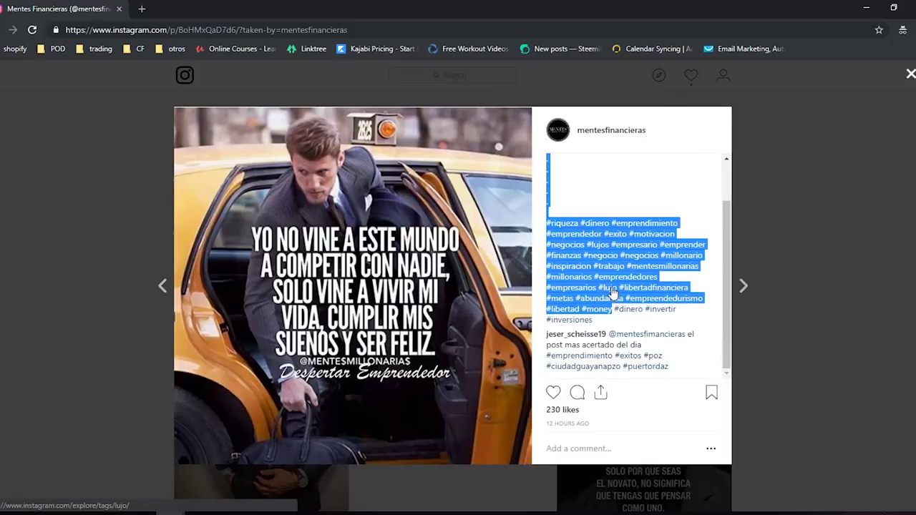
key(alt+Tab)
click(226, 192)
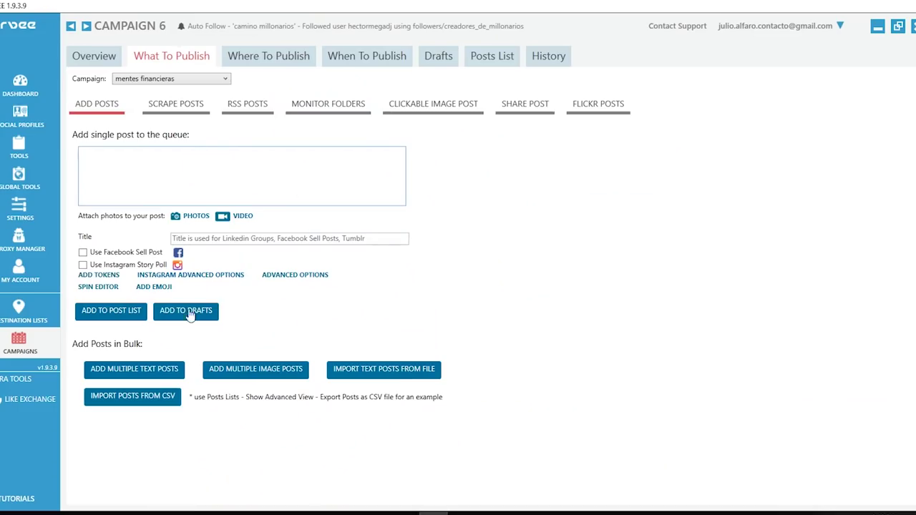
key(ctrl+v)
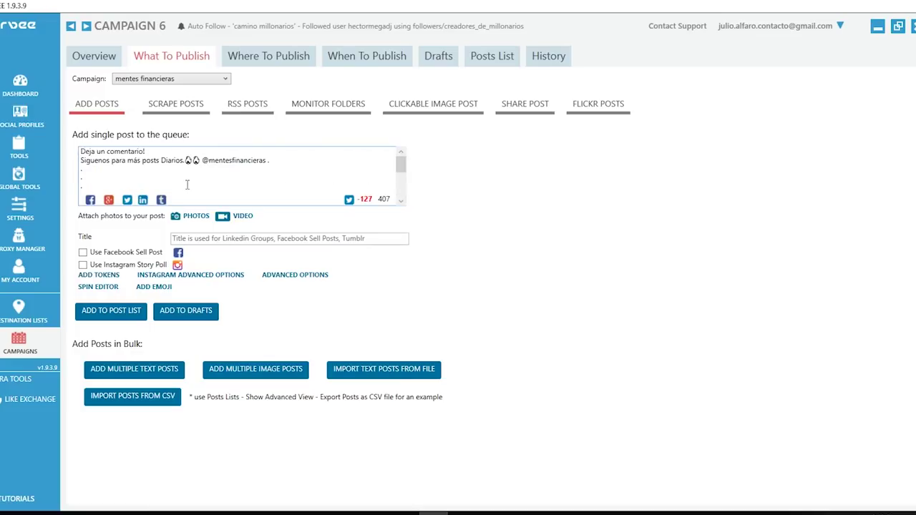
drag(91, 152, 271, 169)
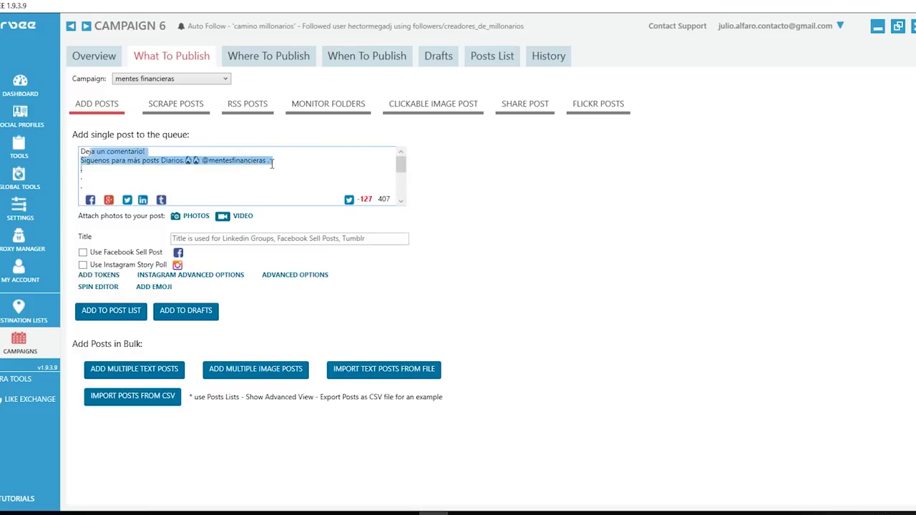
click(271, 166)
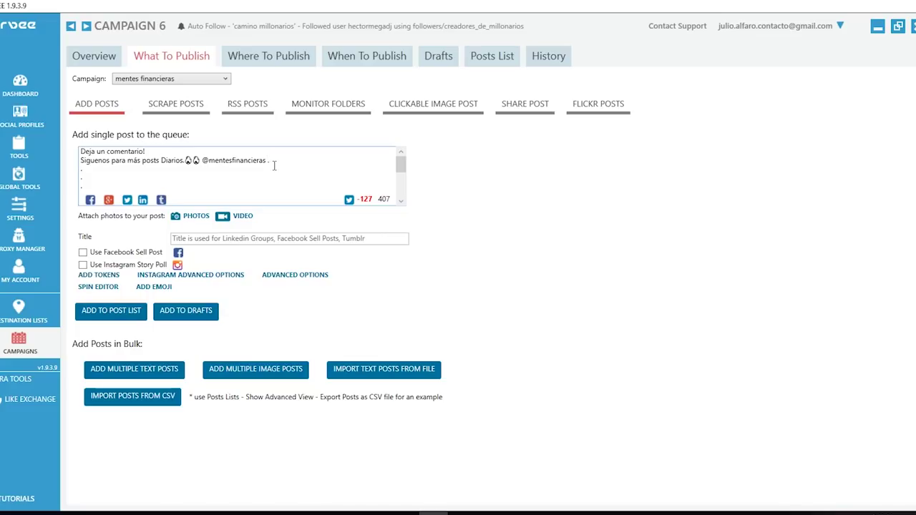
key(ctrl+a)
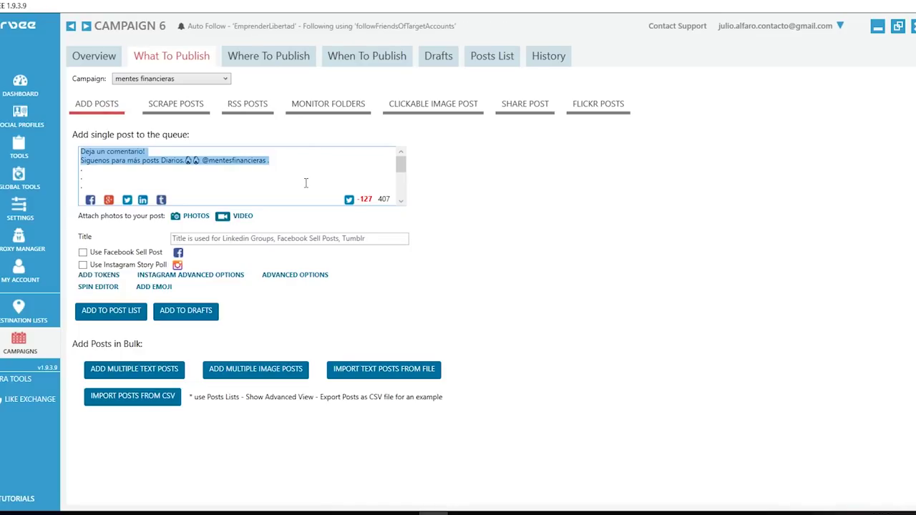
click(305, 184)
scroll(301, 179, down, 2)
drag(216, 172, 280, 191)
click(279, 191)
scroll(240, 175, up, 3)
drag(91, 160, 166, 188)
click(167, 172)
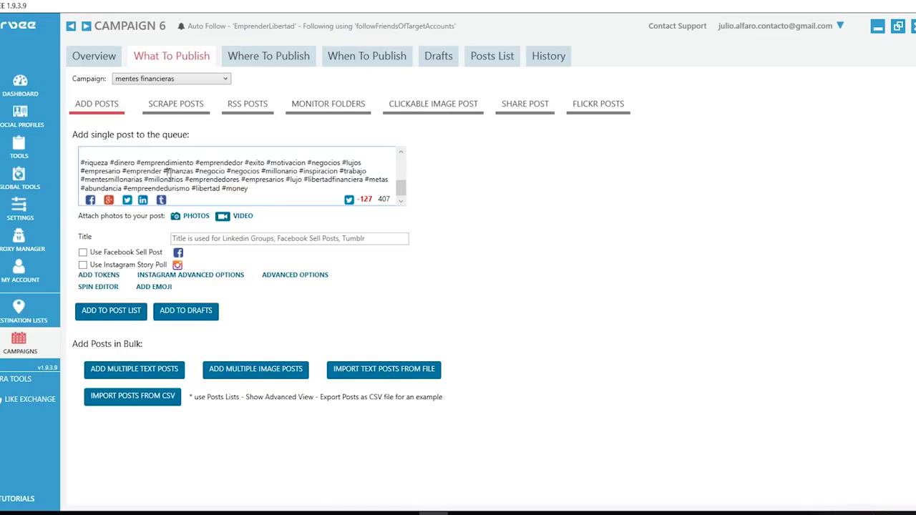
click(196, 217)
click(650, 106)
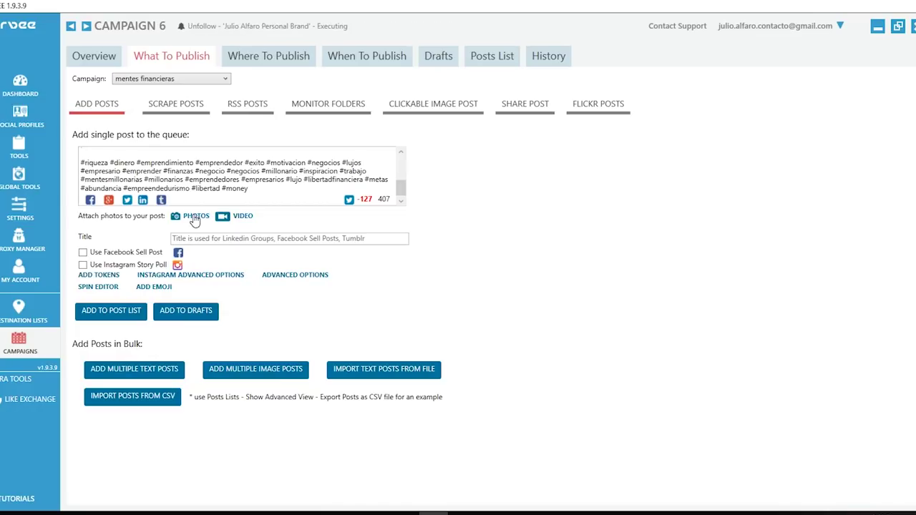
- Attach 15.jpg from the computer to the caption and add the post to the list
click(197, 221)
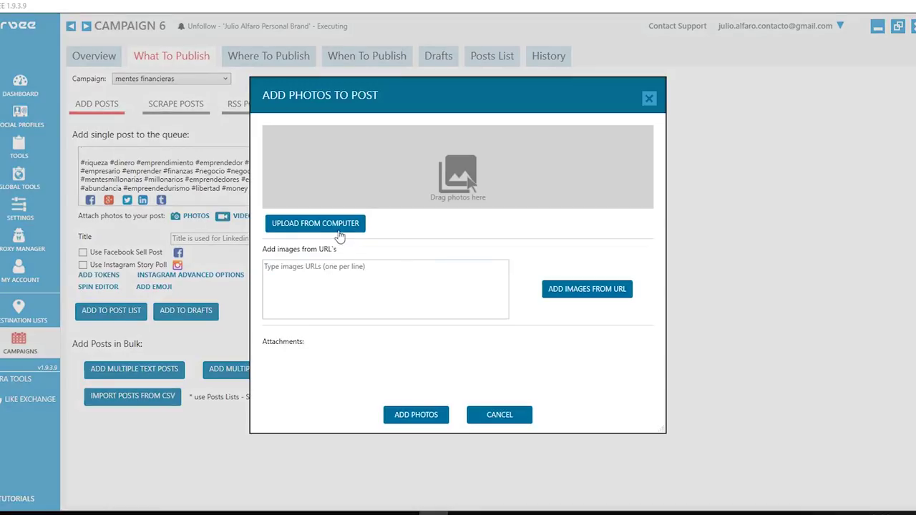
click(339, 230)
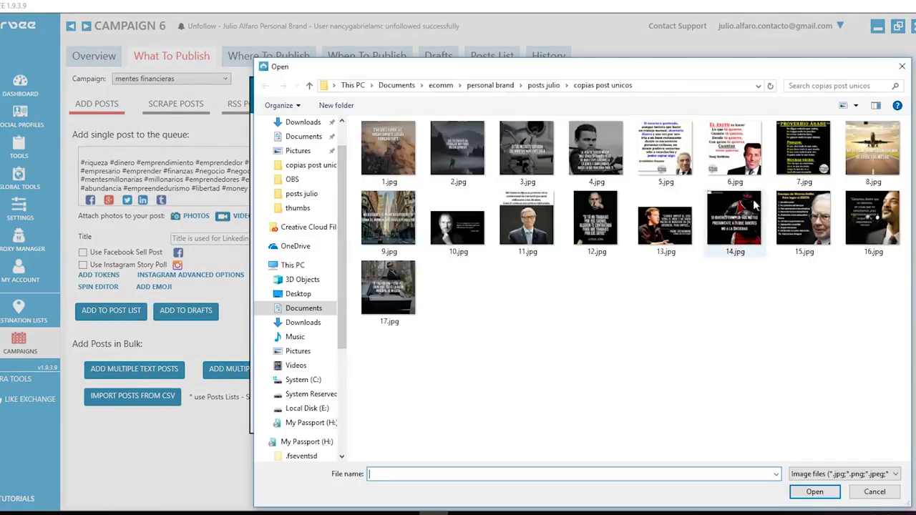
double_click(804, 222)
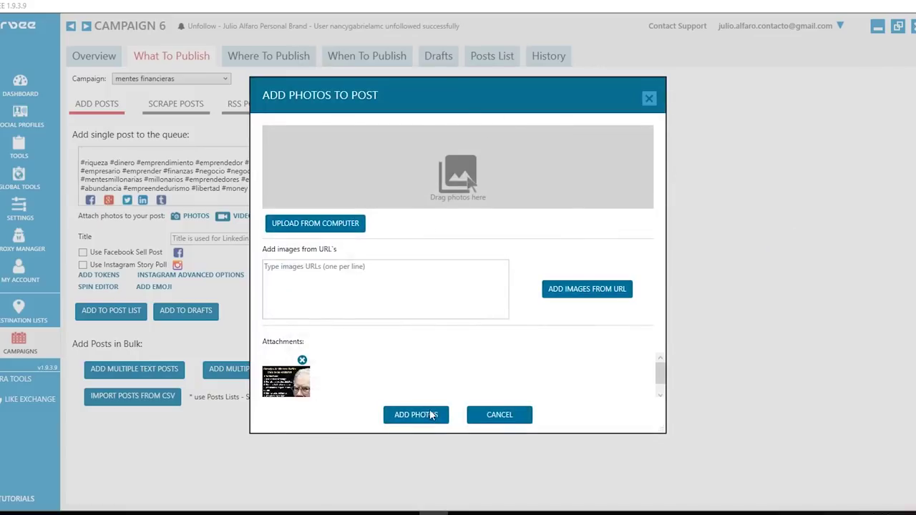
click(429, 415)
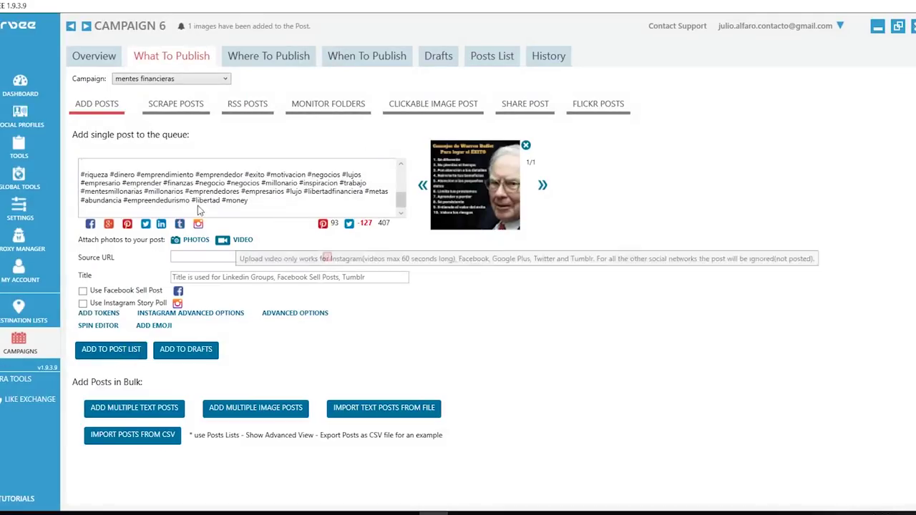
click(111, 351)
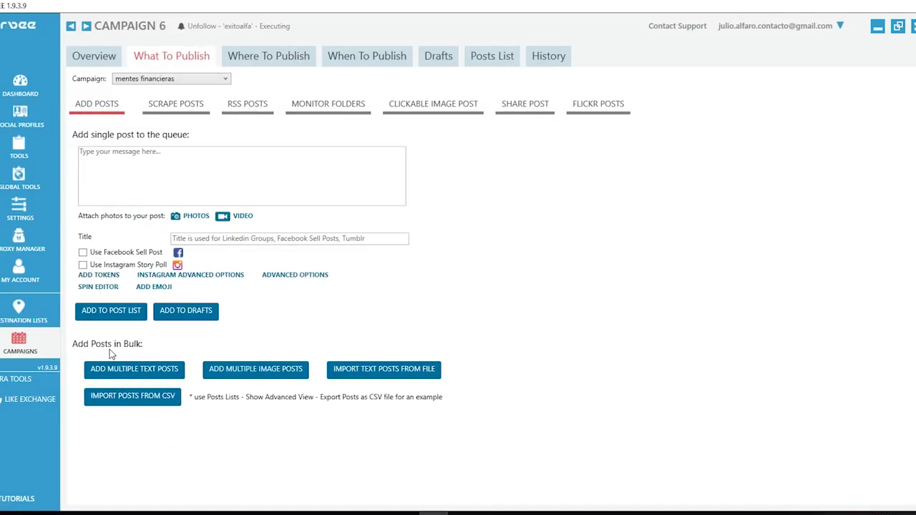
- Show the Posts List with its one queued image post
click(501, 58)
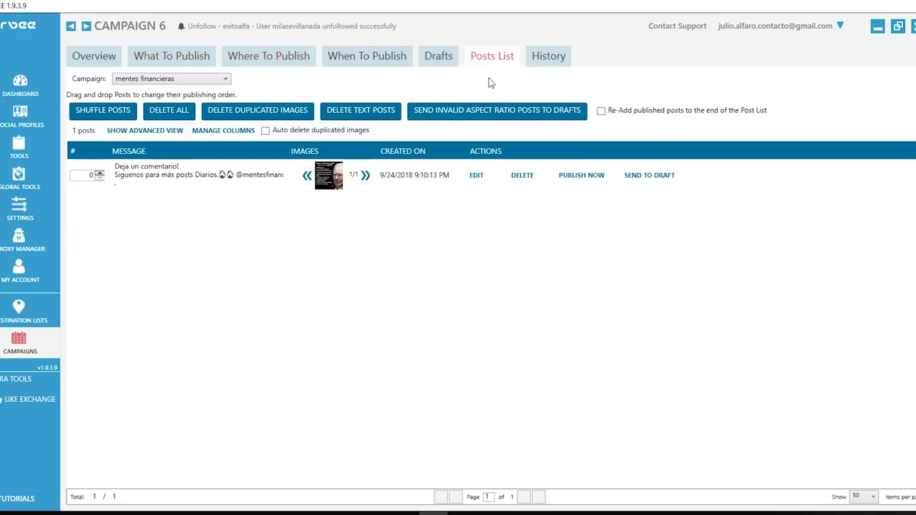
- Select the Mentes Financieras destination list, then move to When To Publish
click(299, 65)
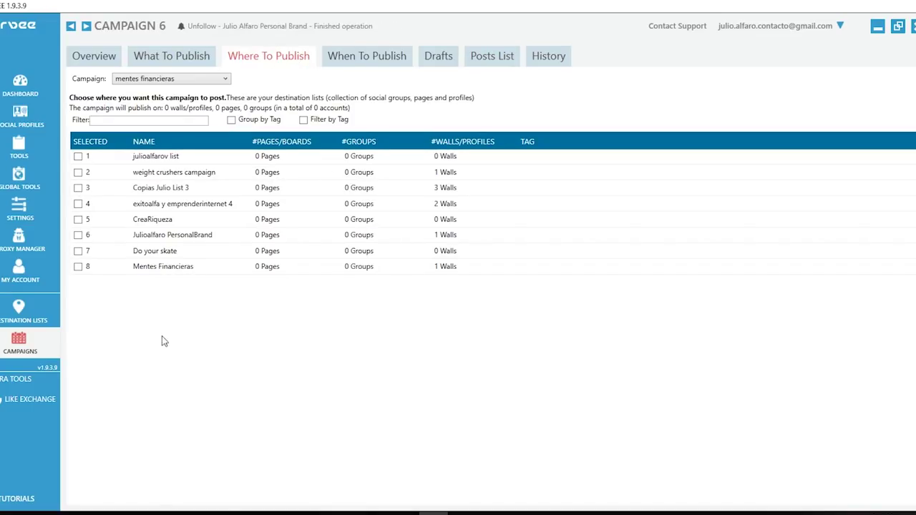
click(79, 268)
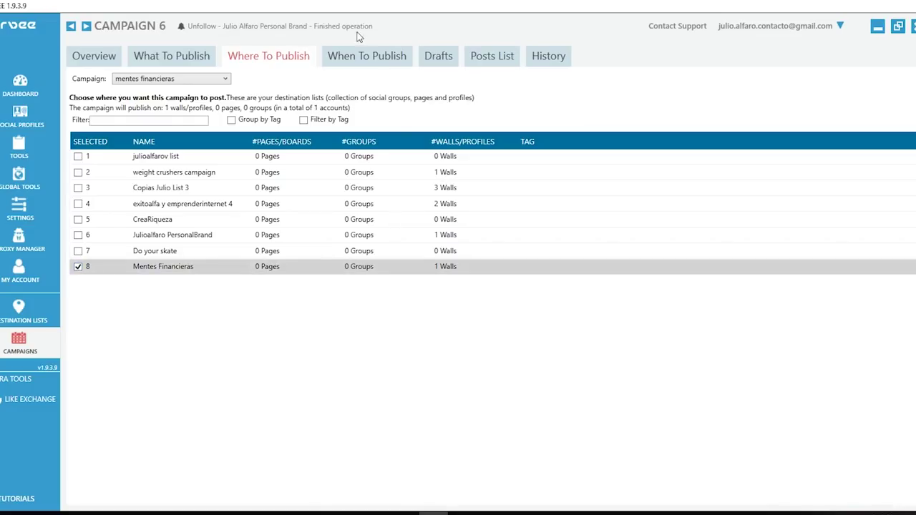
click(368, 64)
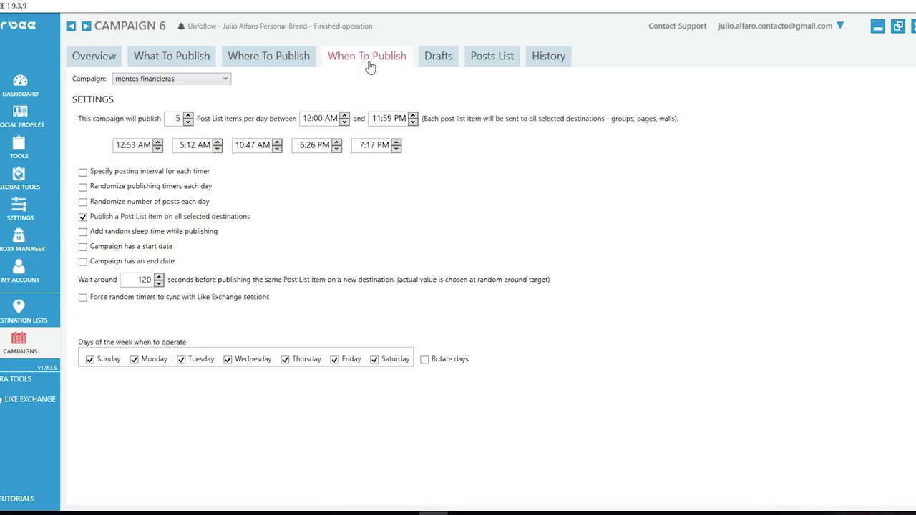
- Set the campaign to 3 posts per day
double_click(178, 120)
text(3)
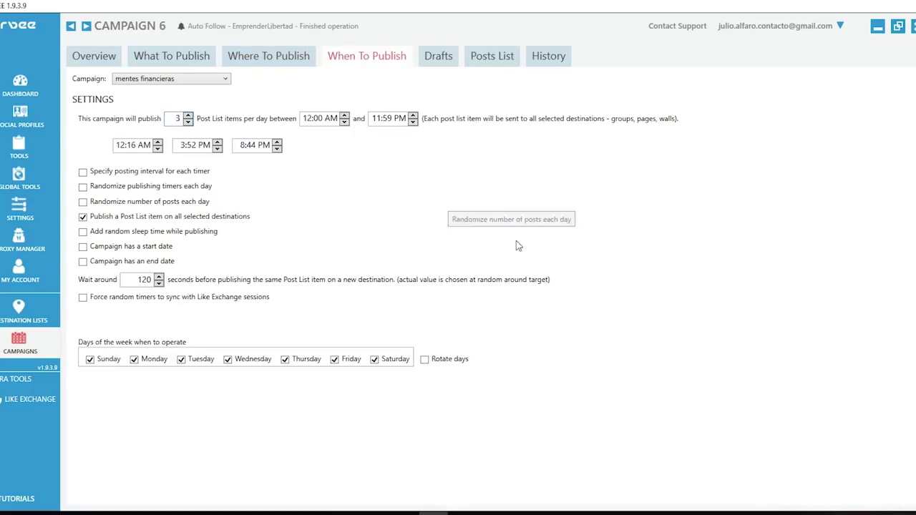
click(499, 59)
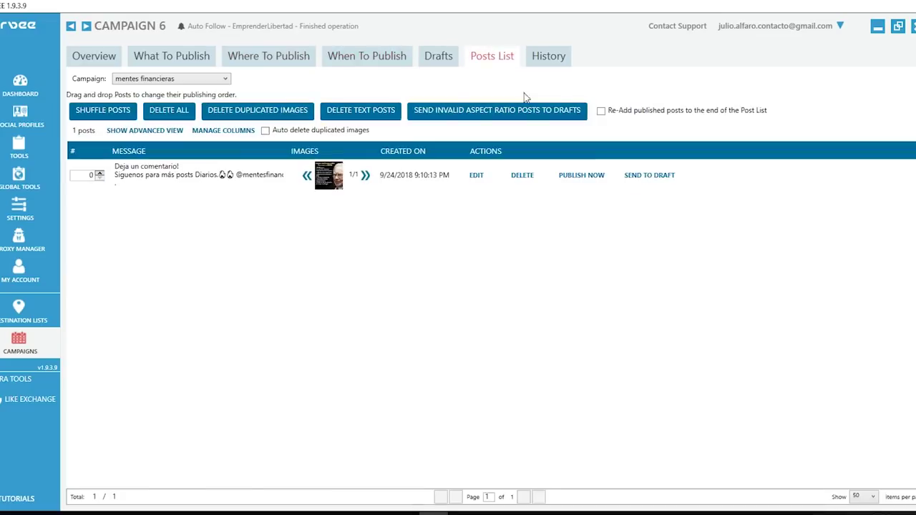
click(366, 61)
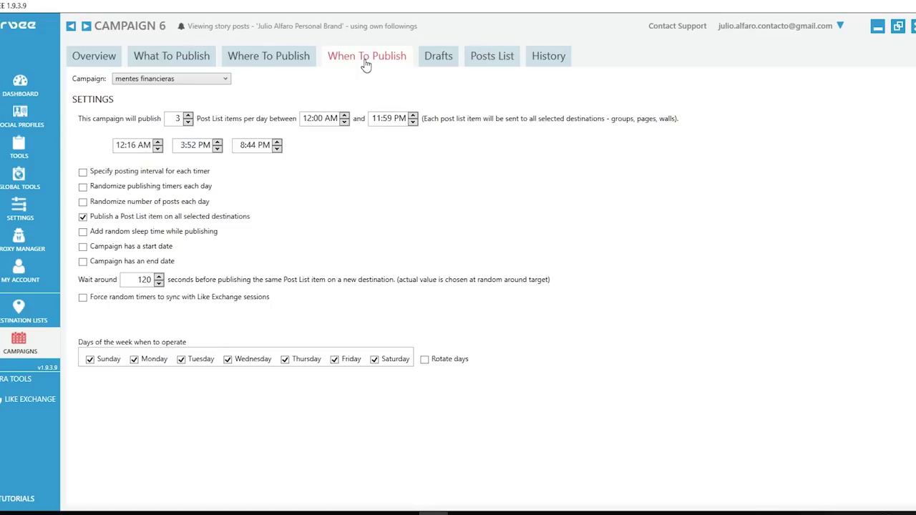
- Set the publishing window to 6:00 AM–7:59 PM with publishing times randomized daily
click(308, 119)
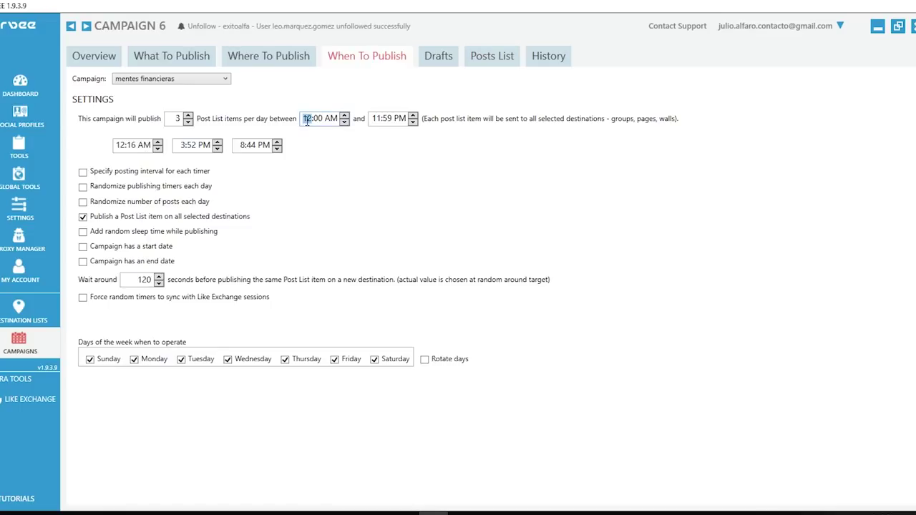
text(6)
click(378, 119)
scroll(378, 118, down, 4)
click(83, 216)
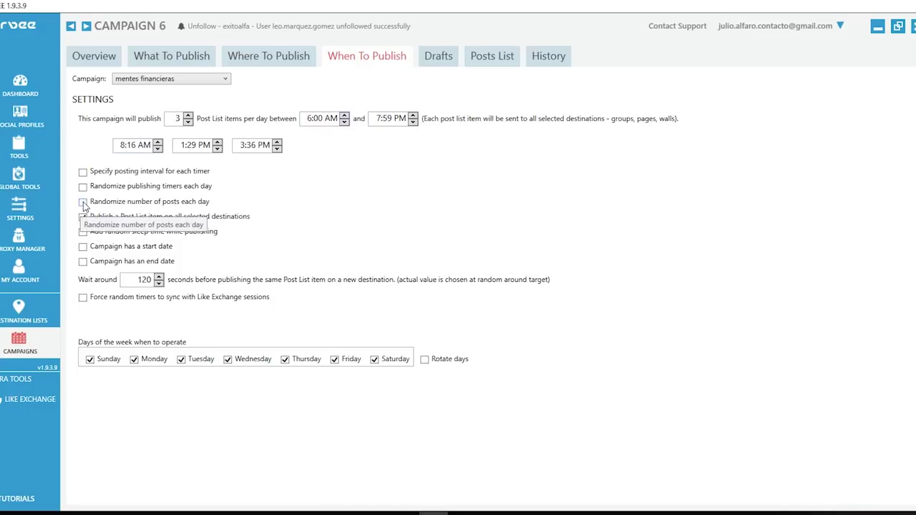
click(83, 202)
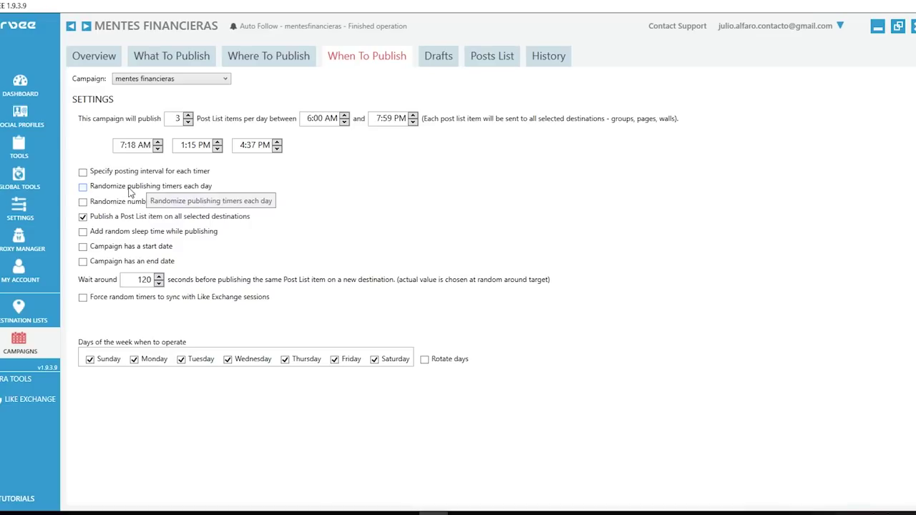
click(129, 192)
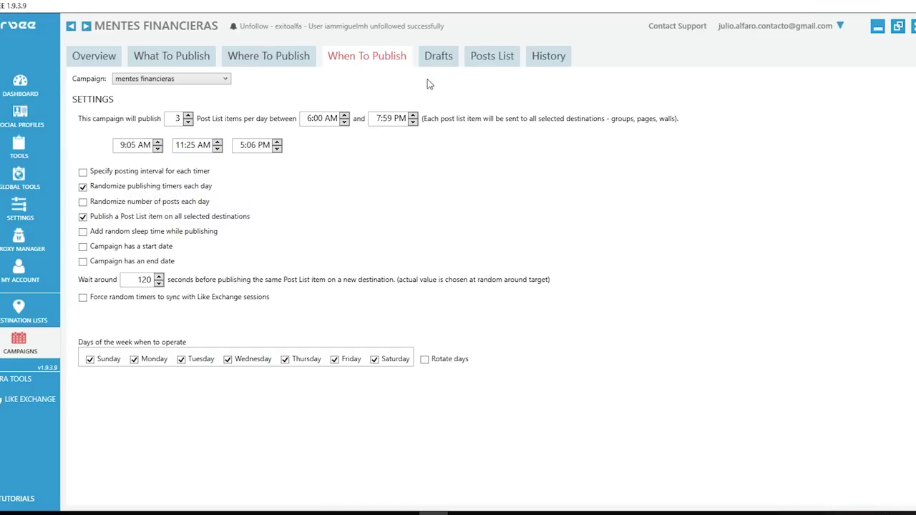
click(506, 57)
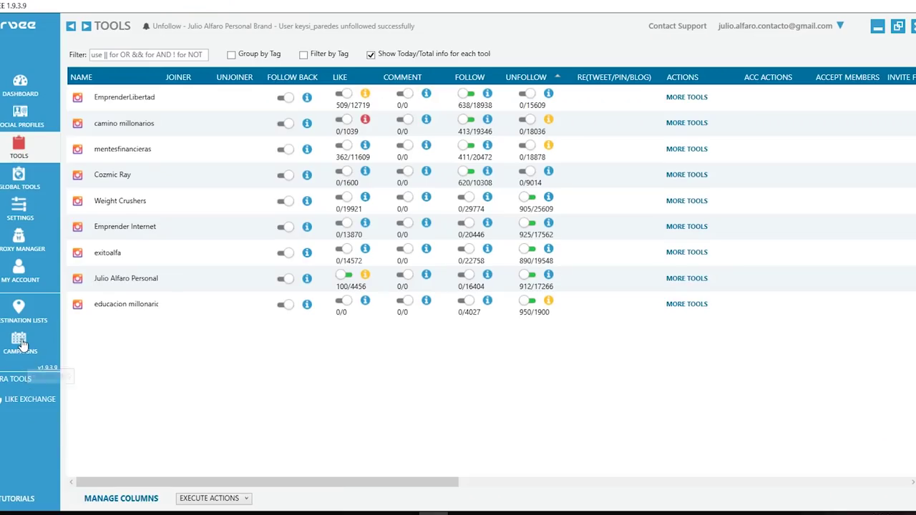
- Open the mentes financieras campaign, start publishing, then stop it again
click(20, 342)
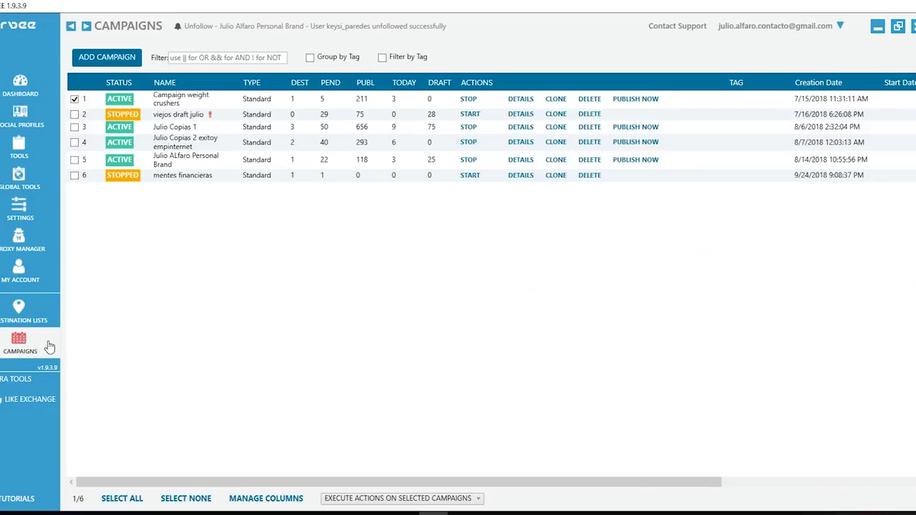
double_click(183, 177)
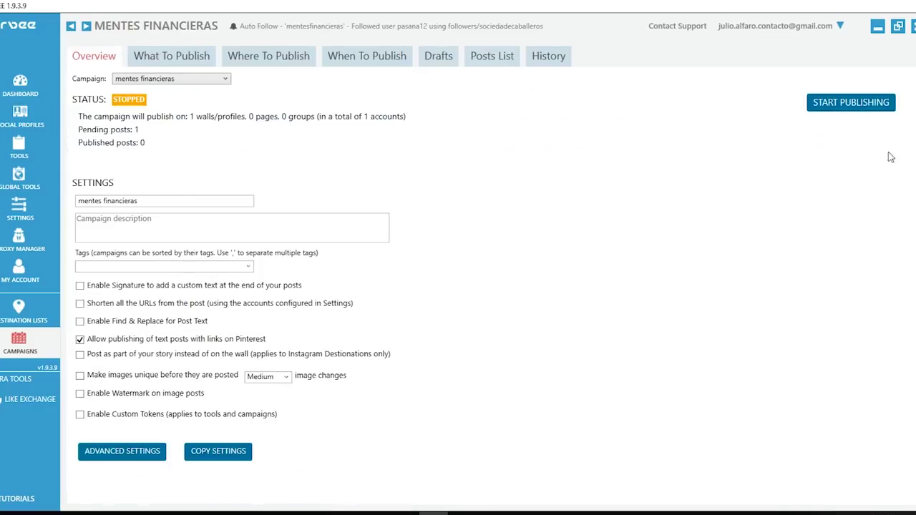
click(844, 104)
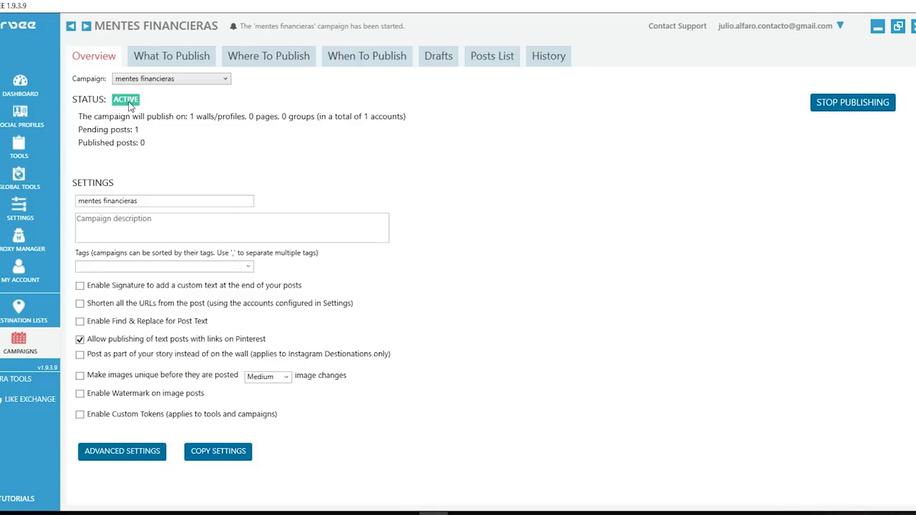
click(856, 109)
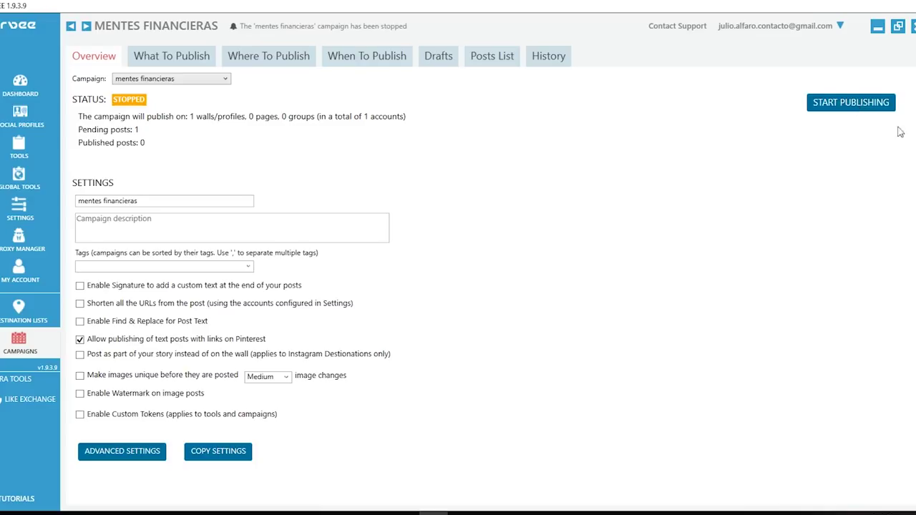
- On the Tools page, turn the campaign account's Follow tool off and back on so it runs again
click(20, 147)
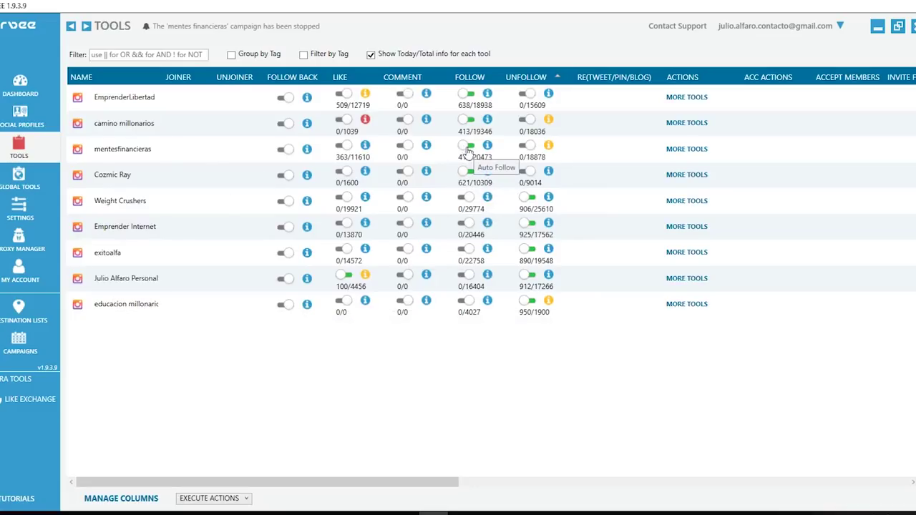
click(469, 147)
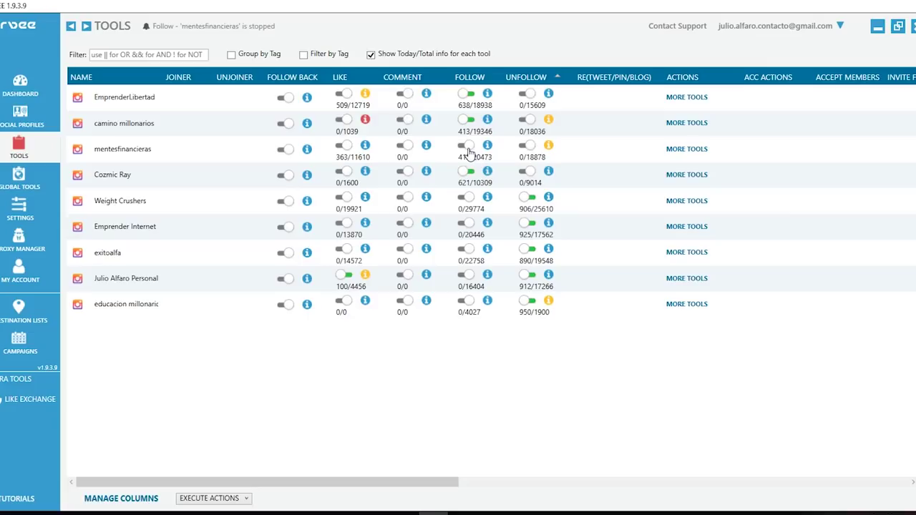
click(466, 146)
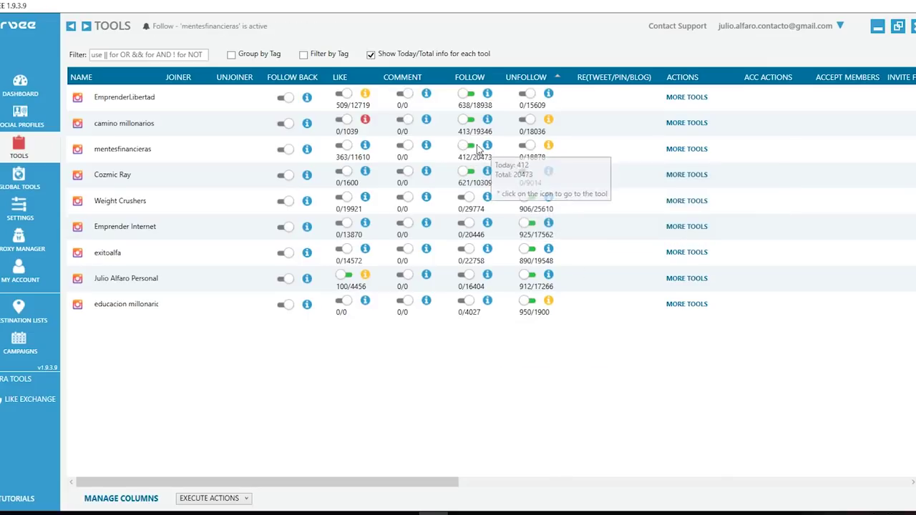